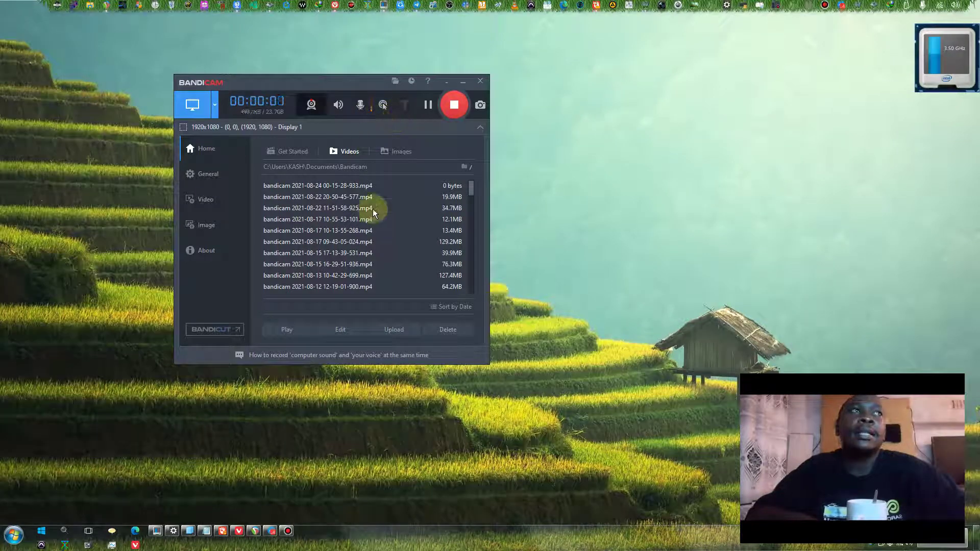
# Minimize Bandicam and bring up the browser showing the Google Drive REAPER folder.
pyautogui.click(462, 80)
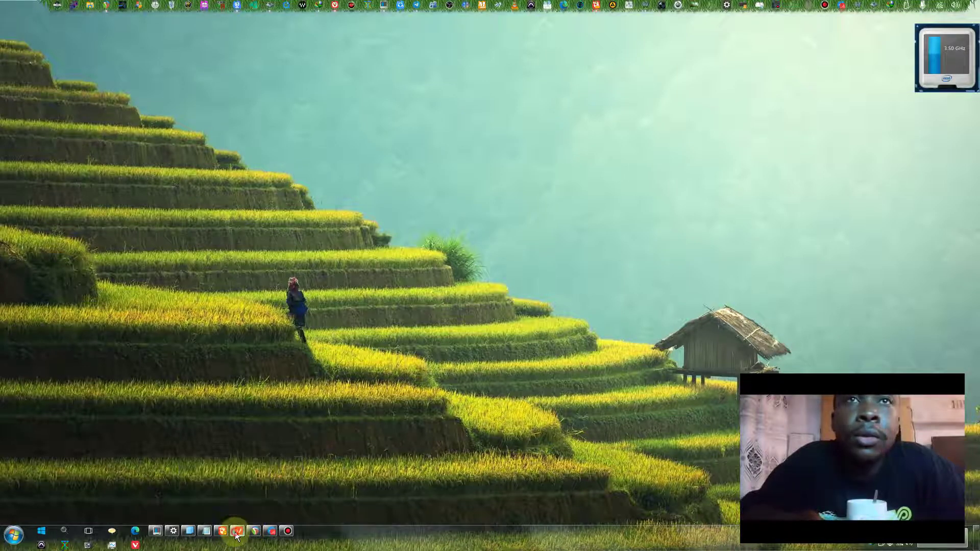
pyautogui.click(237, 531)
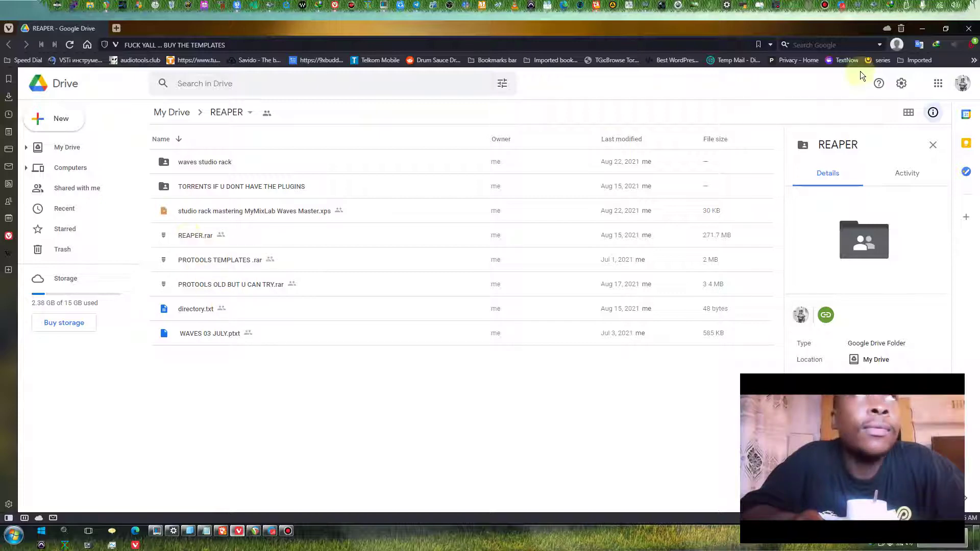
# Minimize the Vivaldi window showing the Drive REAPER folder.
pyautogui.click(921, 29)
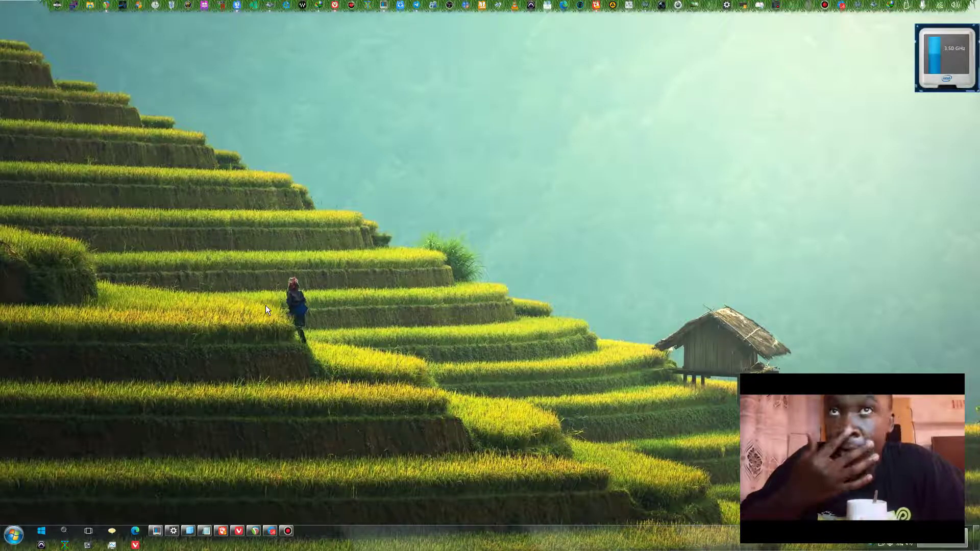
# Open the user profile folder under Local Disk (C:) > Users in File Explorer.
pyautogui.click(14, 534)
pyautogui.click(172, 414)
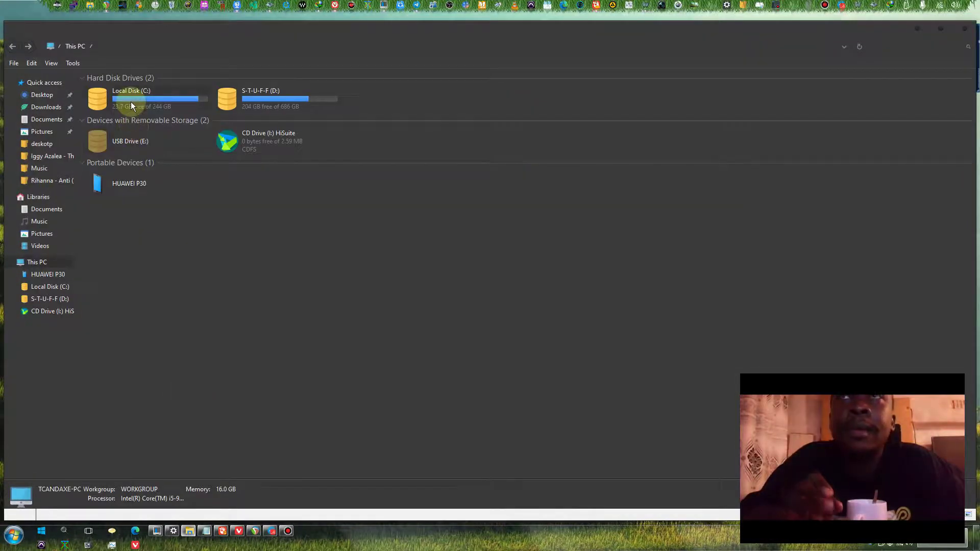
pyautogui.doubleClick(131, 105)
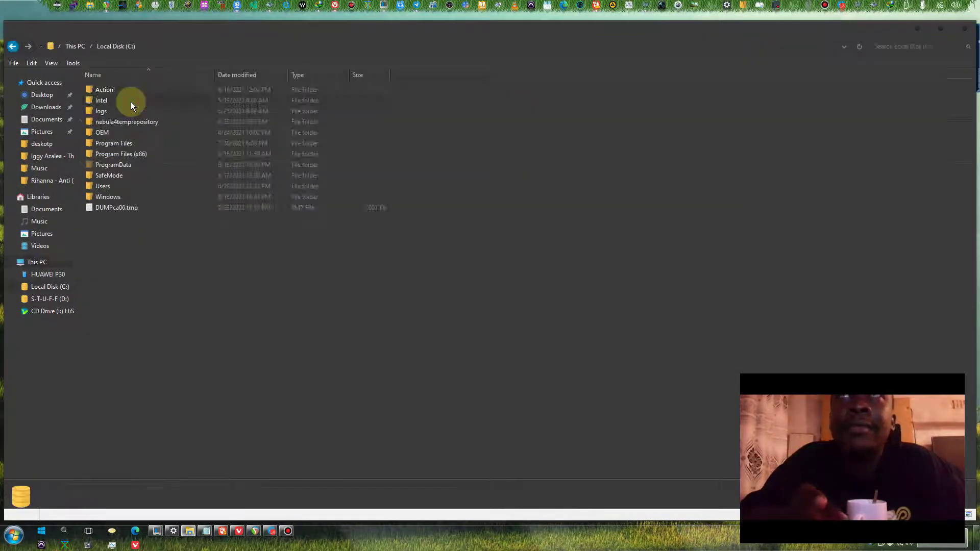
pyautogui.doubleClick(115, 187)
pyautogui.doubleClick(103, 89)
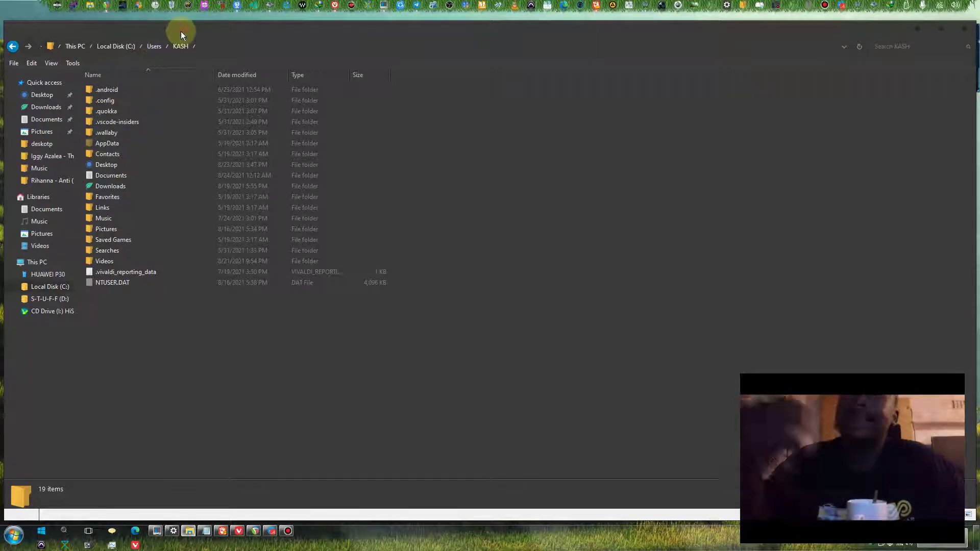
# Open Folder Options to its View settings for hidden files and folders.
pyautogui.click(73, 63)
pyautogui.click(109, 113)
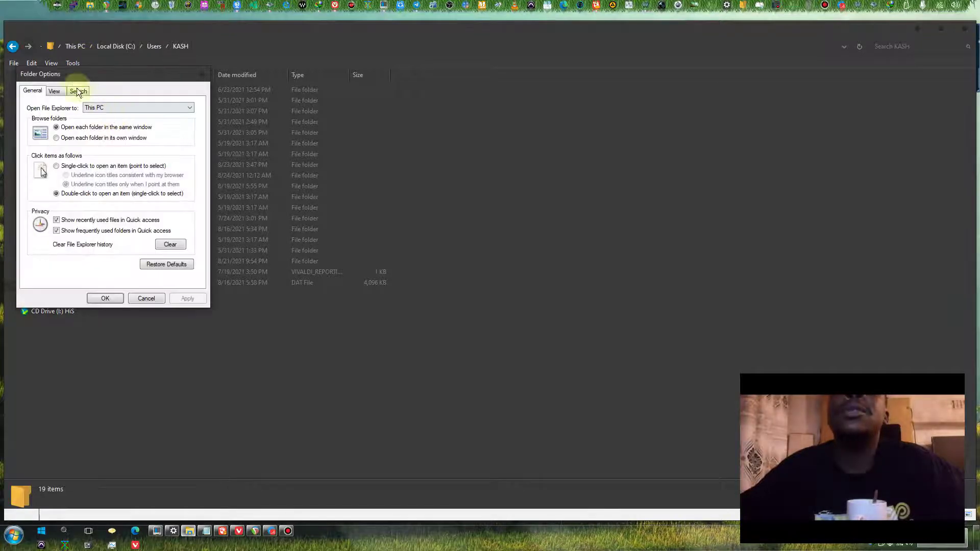
pyautogui.click(54, 91)
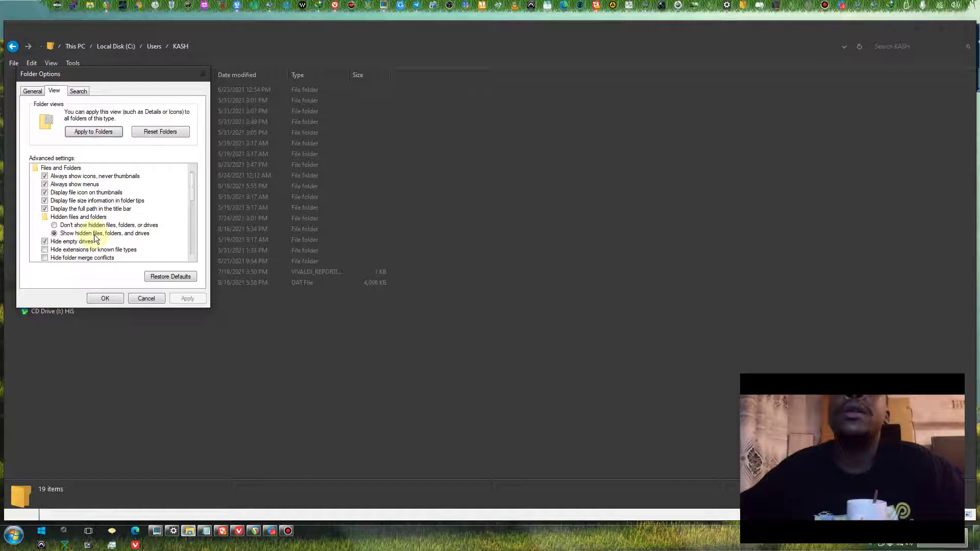
# Apply the show-hidden setting and open AppData > Roaming.
pyautogui.click(107, 298)
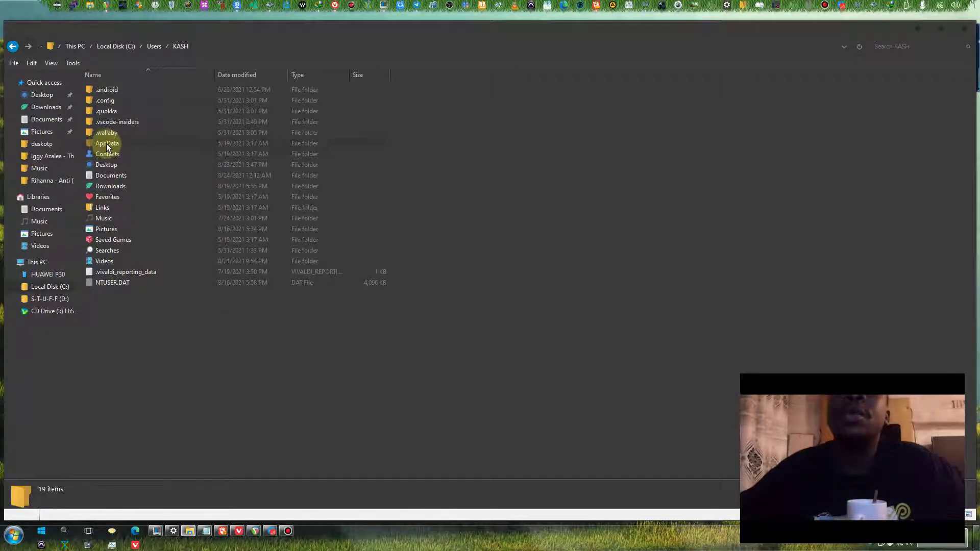
pyautogui.doubleClick(107, 144)
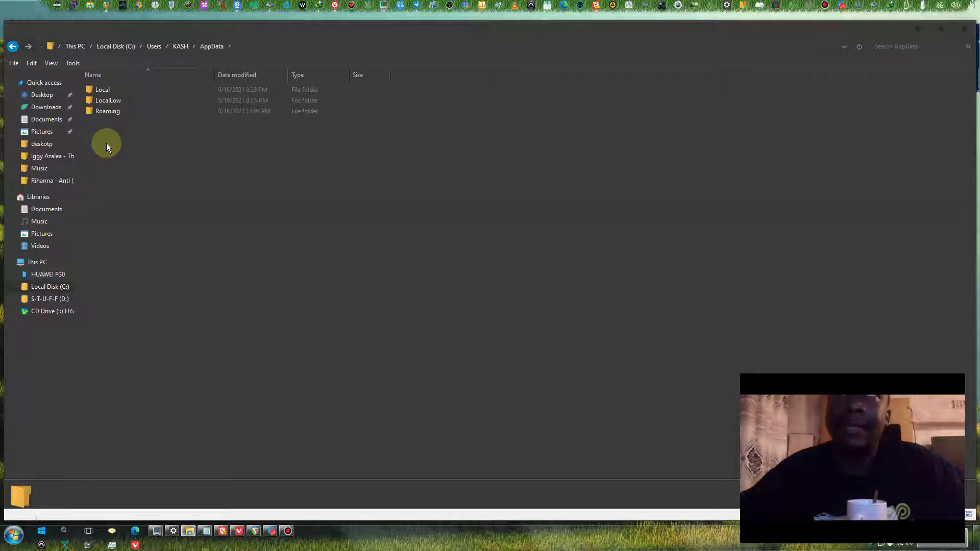
pyautogui.doubleClick(102, 111)
pyautogui.scroll(-1, 400, 356)
pyautogui.scroll(-1, 206, 304)
pyautogui.scroll(-3, 153, 301)
# Locate the REAPER folder in Roaming, then minimize File Explorer.
pyautogui.click(131, 344)
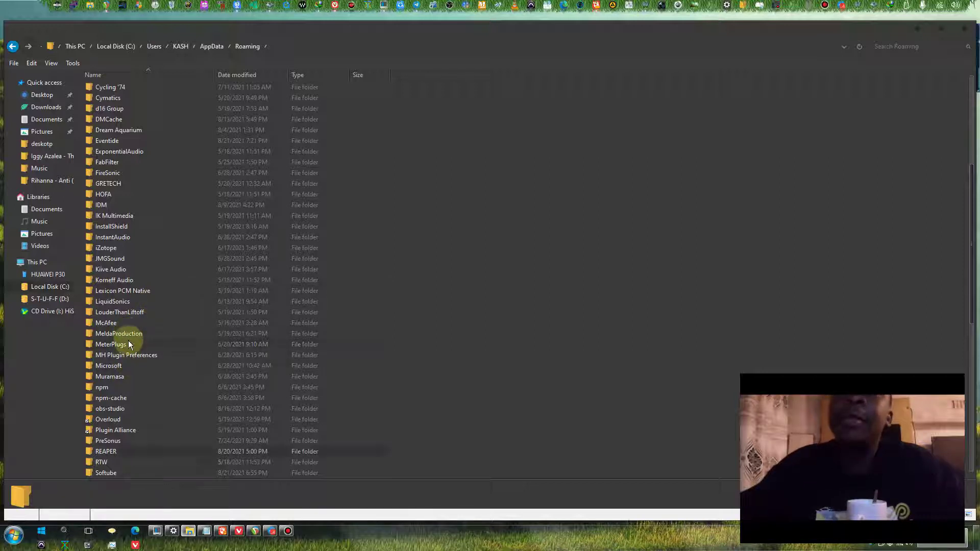
pyautogui.click(107, 462)
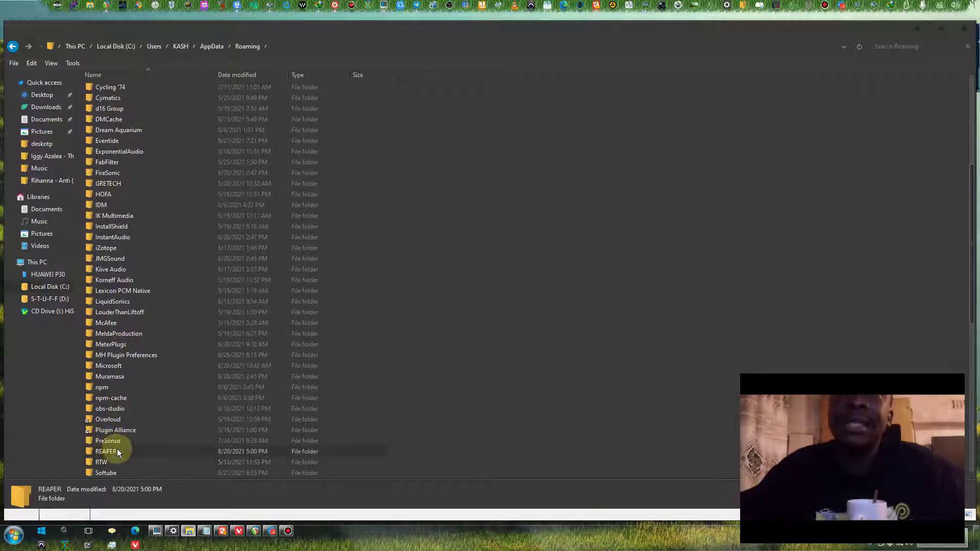
pyautogui.rightClick(504, 264)
pyautogui.click(391, 335)
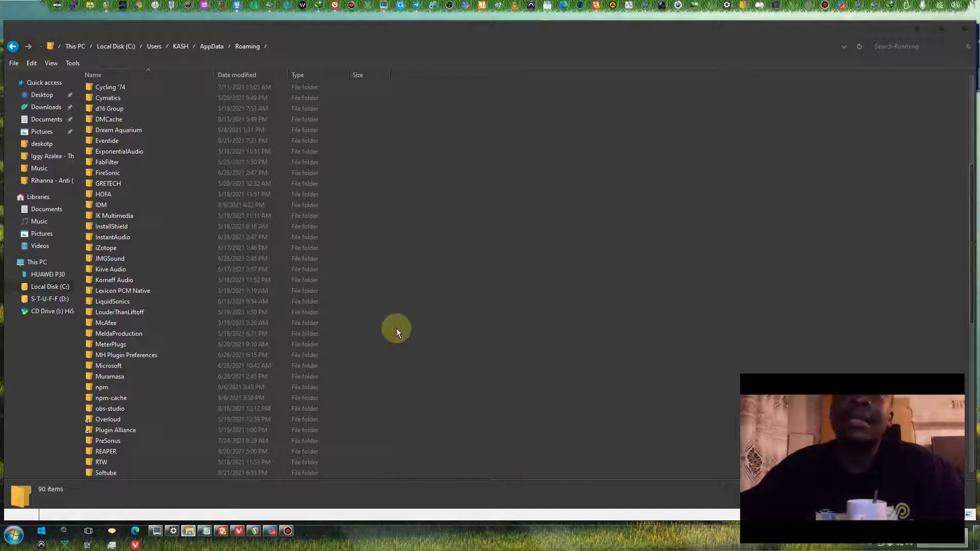
pyautogui.scroll(-7, 398, 329)
pyautogui.scroll(-4, 417, 321)
pyautogui.scroll(10, 417, 311)
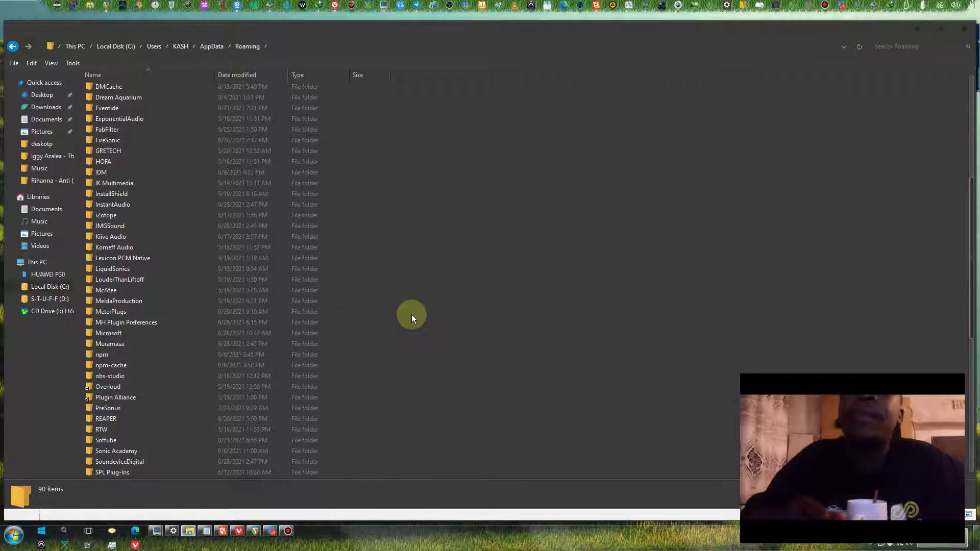
pyautogui.click(921, 30)
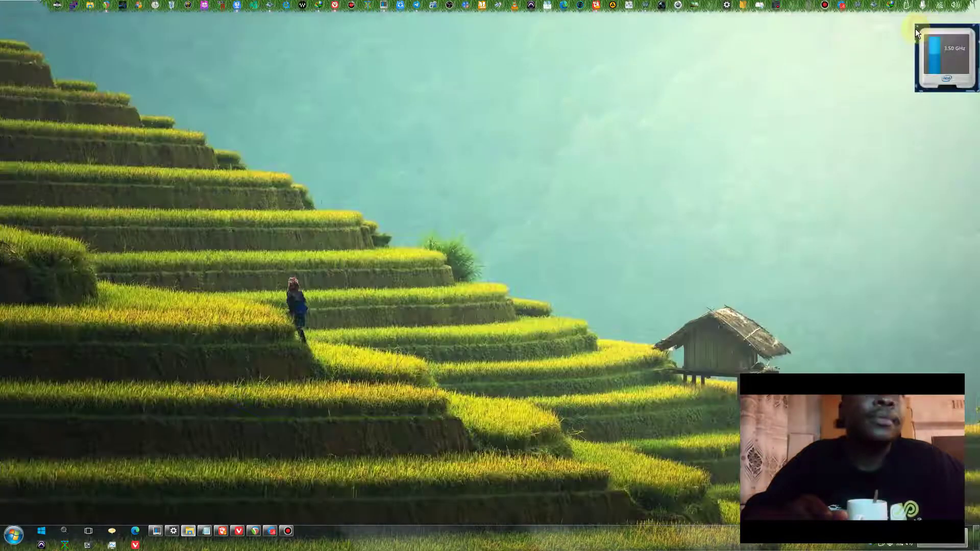
# Bring up REAPER and browse saved track templates from the track area's context menu.
pyautogui.click(256, 531)
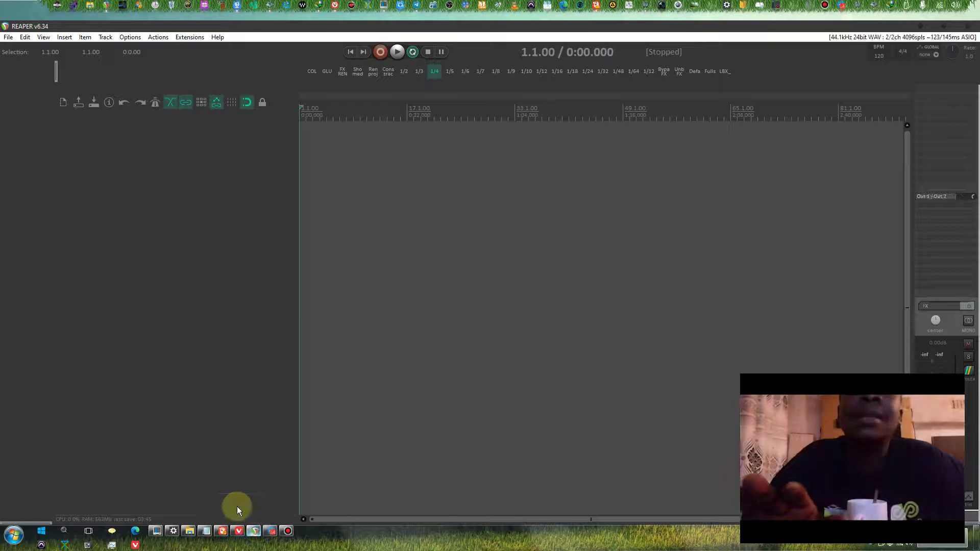
pyautogui.rightClick(209, 143)
pyautogui.click(182, 156)
pyautogui.rightClick(182, 159)
pyautogui.moveTo(235, 196)
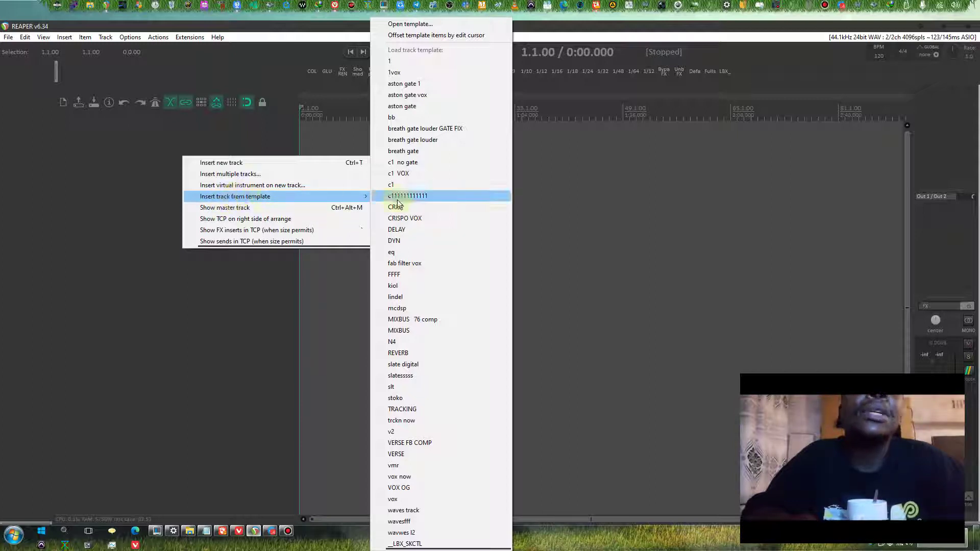
pyautogui.press('Up')
pyautogui.press('Up')
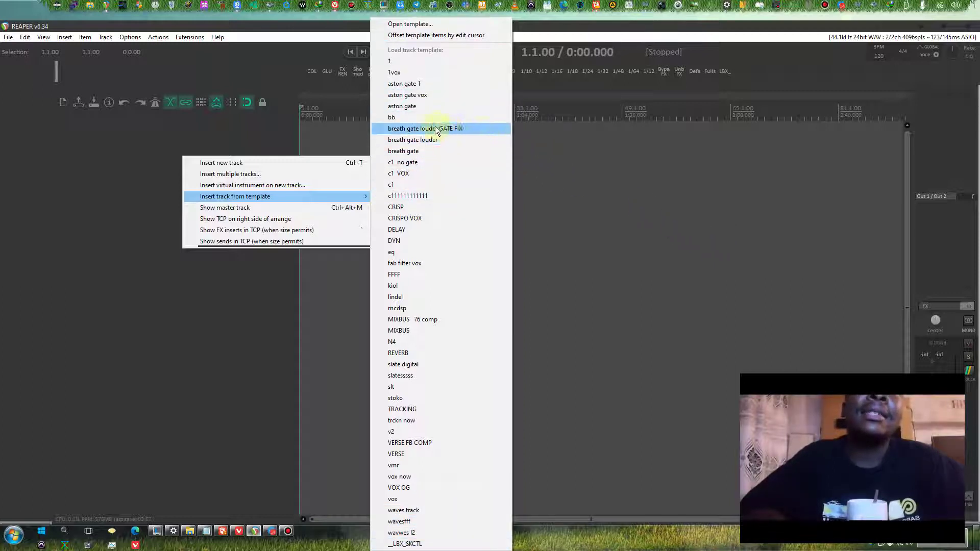
# Insert the 'recording' template track and view DPR-402, DeEsser, Vocal Rider, L1 Limiter and SSLChannel.
pyautogui.click(411, 538)
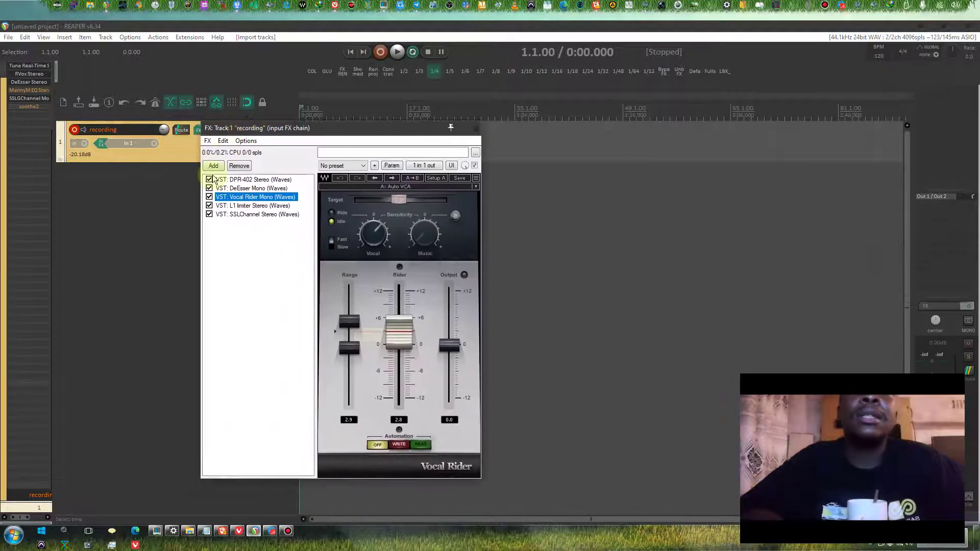
pyautogui.click(239, 181)
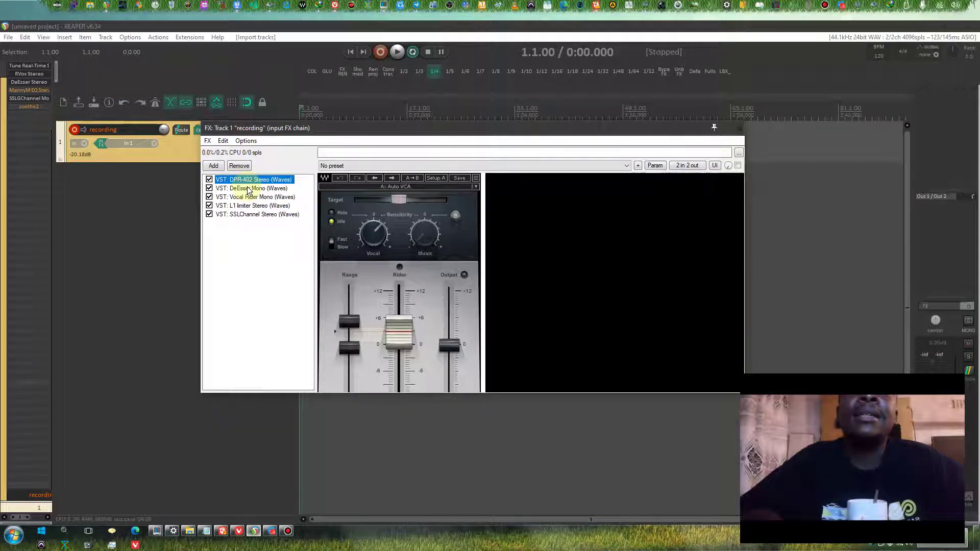
pyautogui.click(248, 189)
pyautogui.click(246, 197)
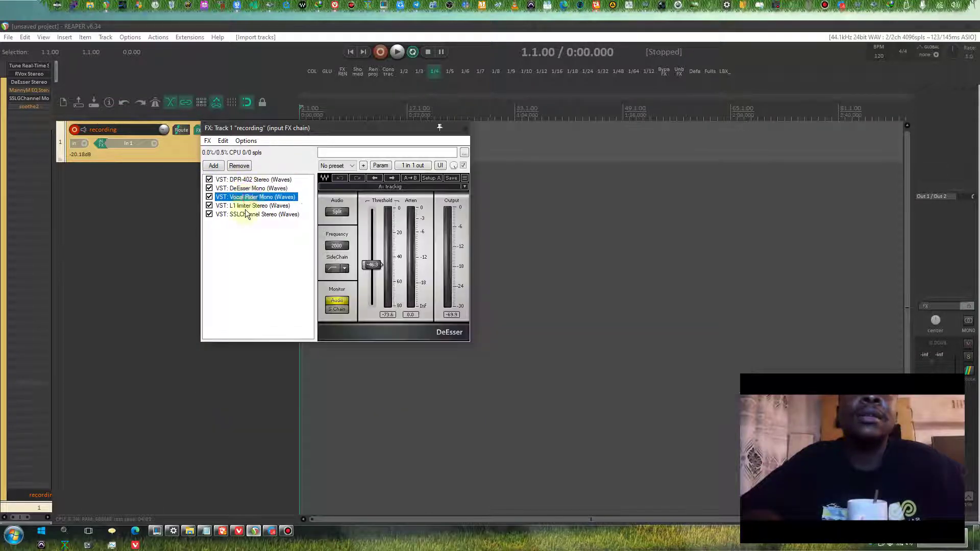
pyautogui.click(246, 205)
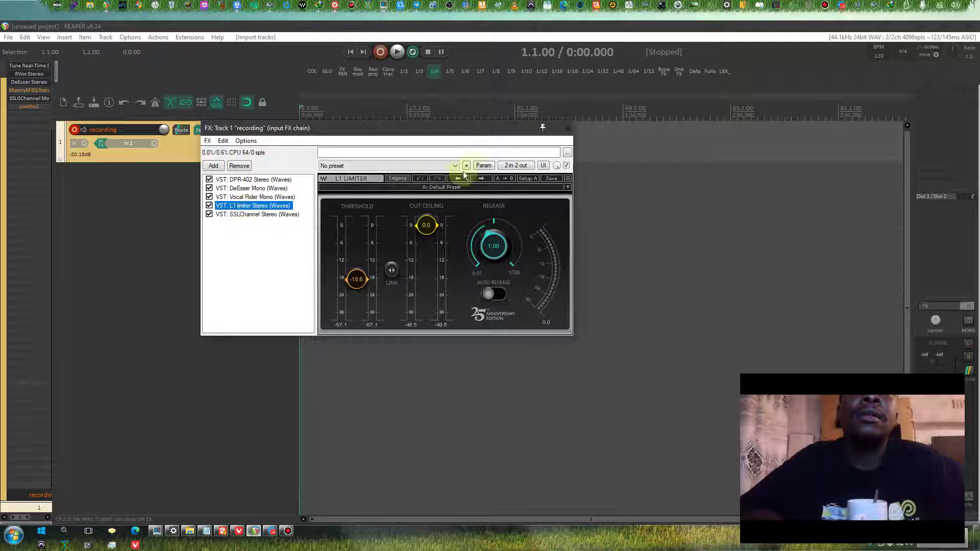
pyautogui.click(245, 214)
pyautogui.click(498, 127)
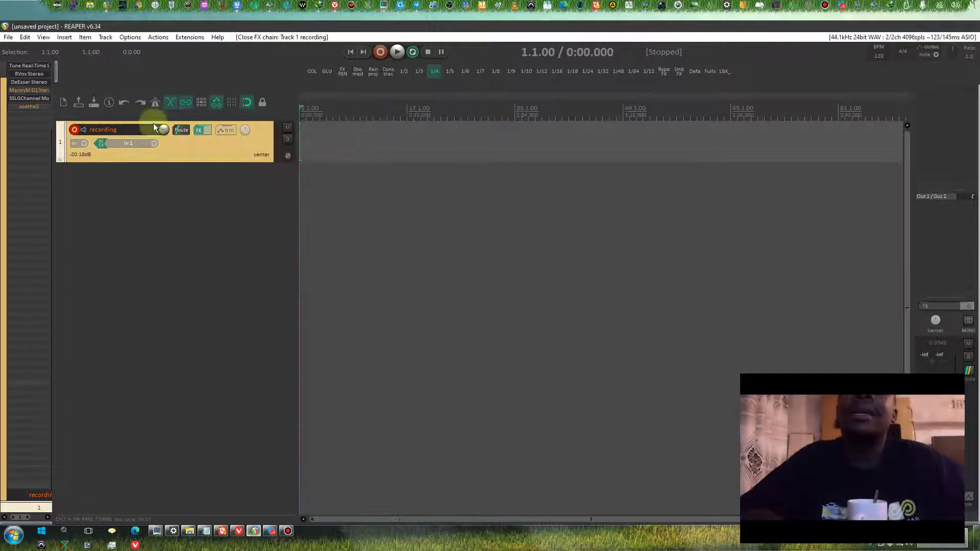
# Browse File > Project templates and choose a saved project template.
pyautogui.click(8, 37)
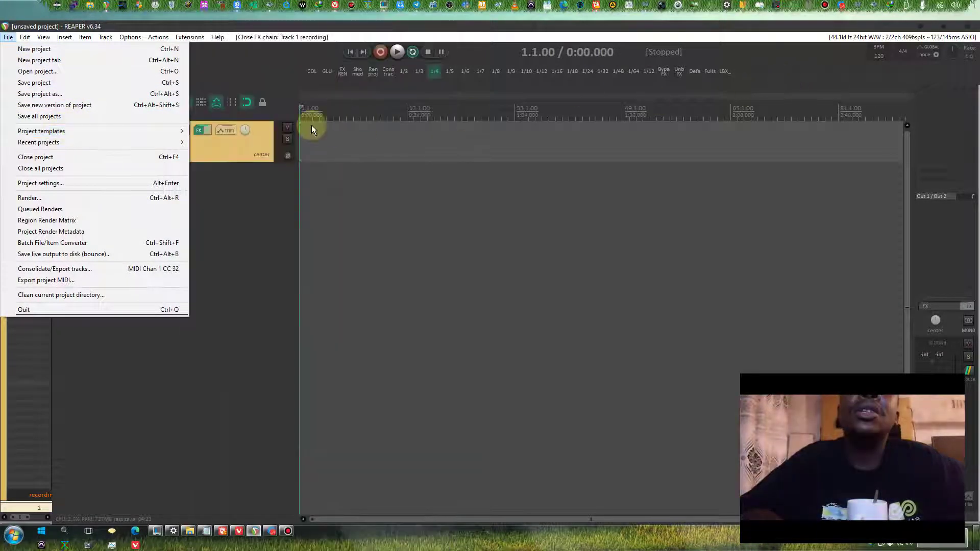
pyautogui.press('Up')
pyautogui.press('Up')
pyautogui.press('Up')
pyautogui.press('Up')
pyautogui.press('Up')
pyautogui.press('Up')
pyautogui.press('Up')
pyautogui.press('Up')
pyautogui.press('Up')
pyautogui.press('Up')
pyautogui.press('Down')
pyautogui.press('Down')
pyautogui.press('Down')
pyautogui.press('Down')
pyautogui.press('Down')
pyautogui.press('Down')
pyautogui.press('Up')
pyautogui.press('Up')
pyautogui.press('Up')
pyautogui.press('Down')
pyautogui.press('Down')
pyautogui.press('Down')
pyautogui.press('Down')
pyautogui.press('Down')
pyautogui.press('Down')
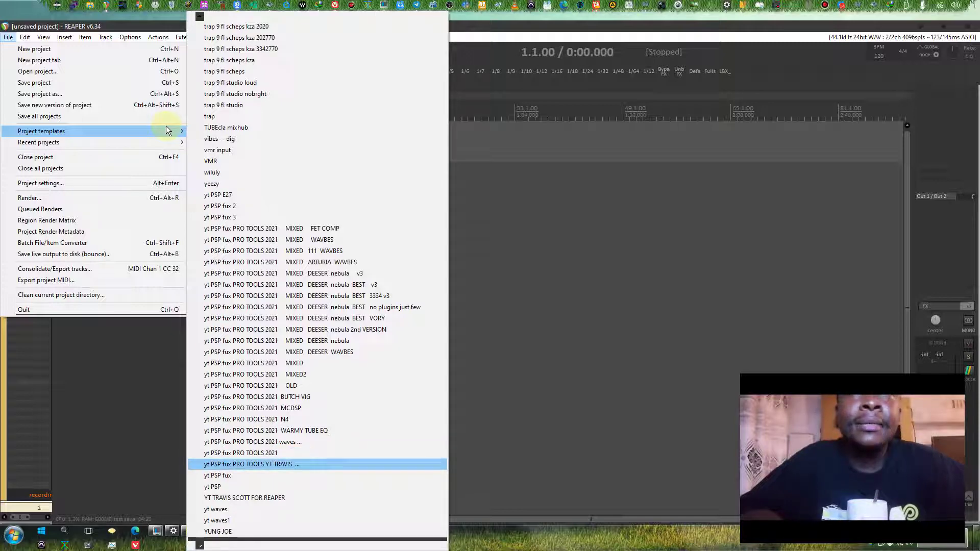
pyautogui.press('Return')
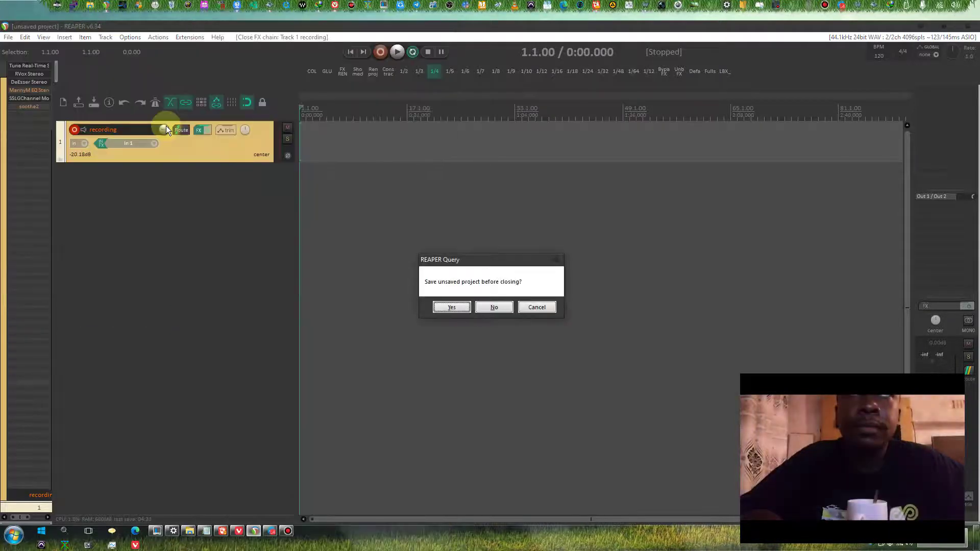
# Answer the save-before-closing prompt so the template loads its plugins.
pyautogui.click(497, 307)
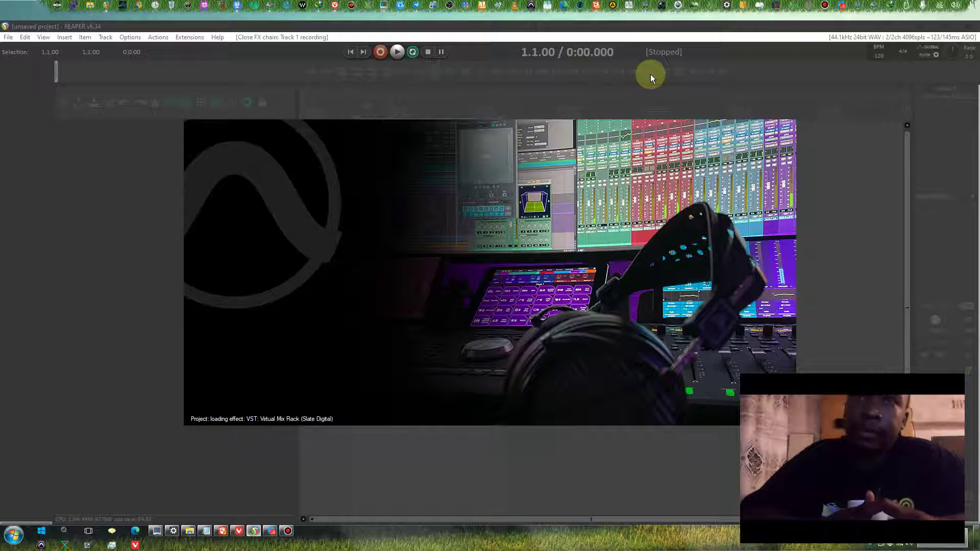
# Search Google for REAPER in a new Vivaldi tab and dismiss the crash error.
pyautogui.click(237, 530)
pyautogui.click(115, 28)
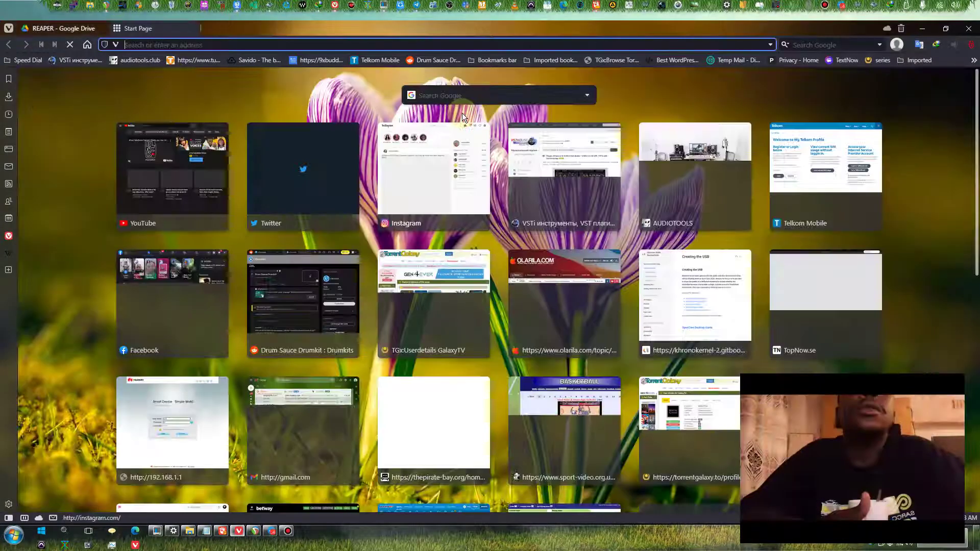
pyautogui.write('RE')
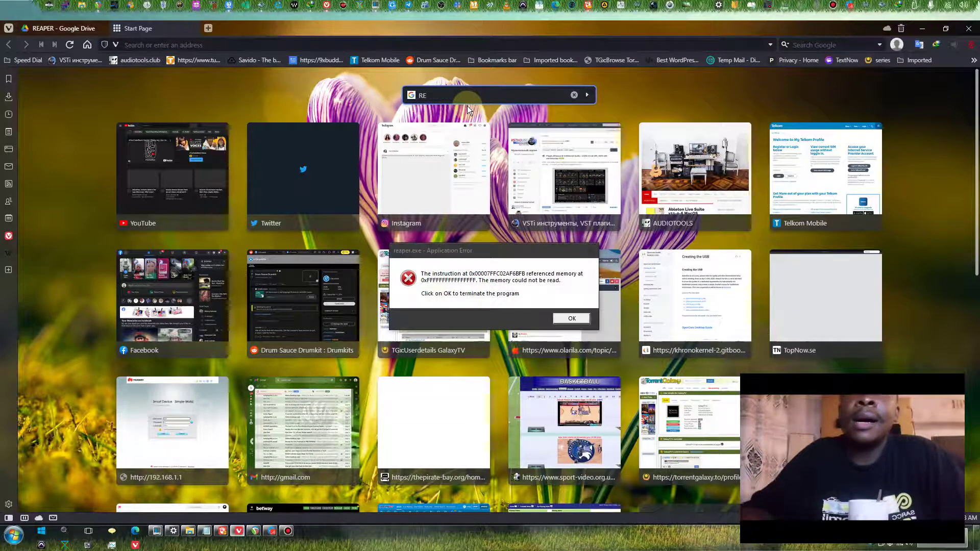
pyautogui.write('APER')
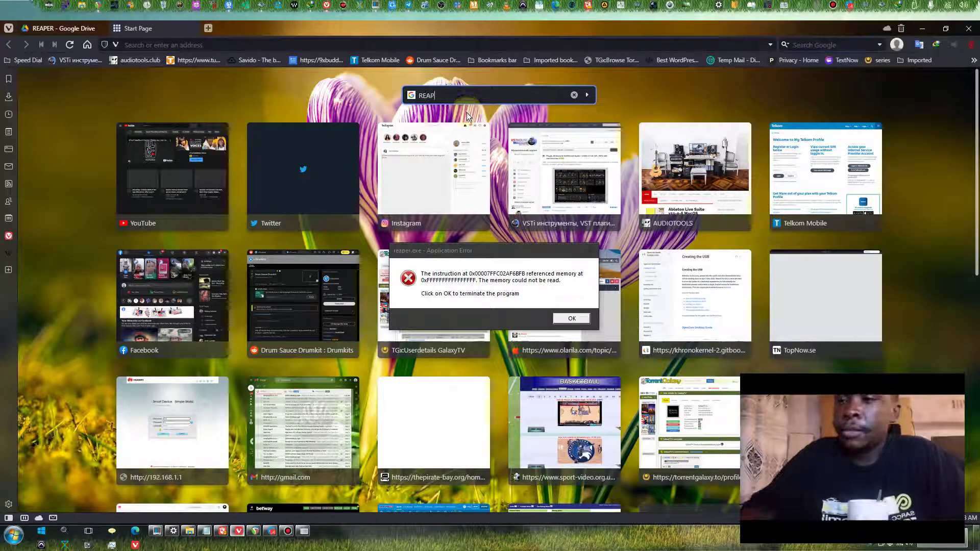
pyautogui.press('Return')
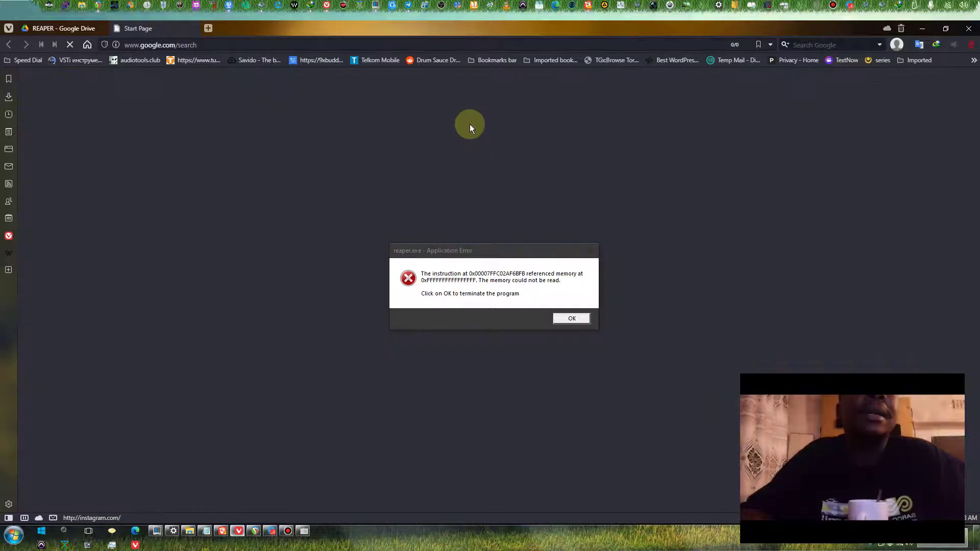
pyautogui.click(571, 319)
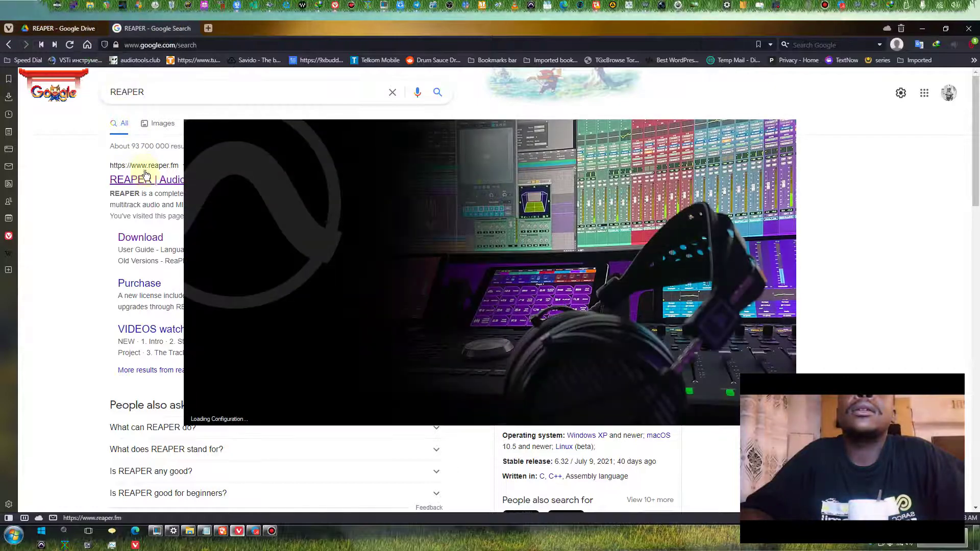
# Visit reaper.fm, view its Resources section, then minimize the browser.
pyautogui.click(146, 179)
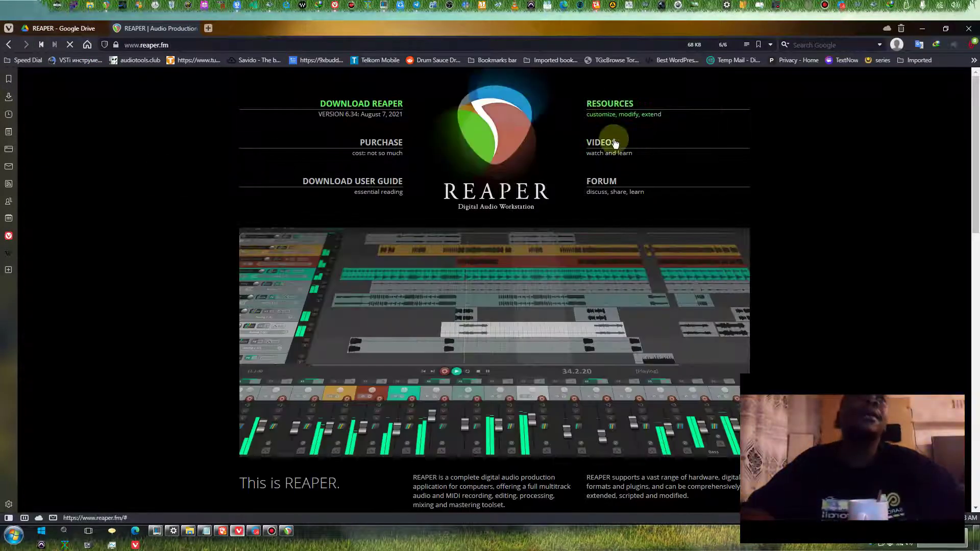
pyautogui.click(604, 113)
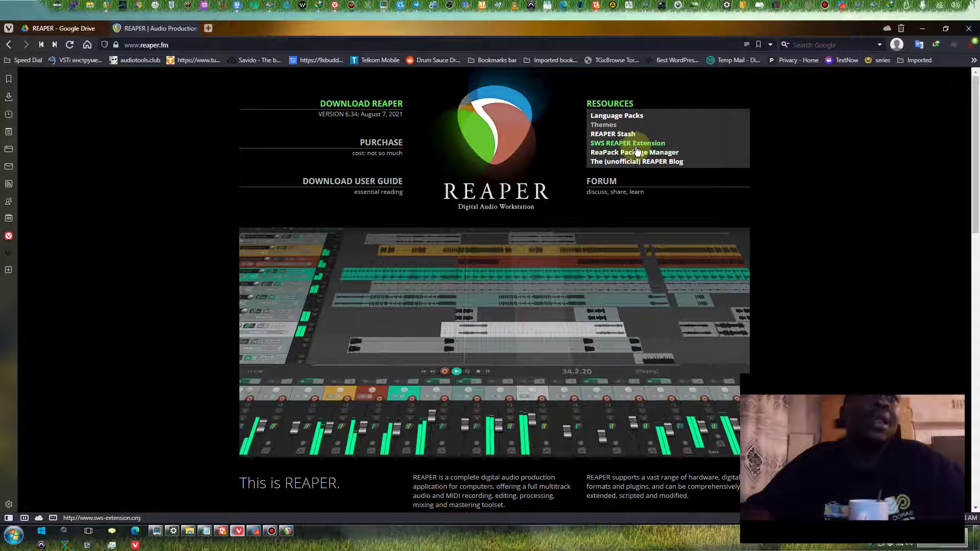
pyautogui.click(922, 28)
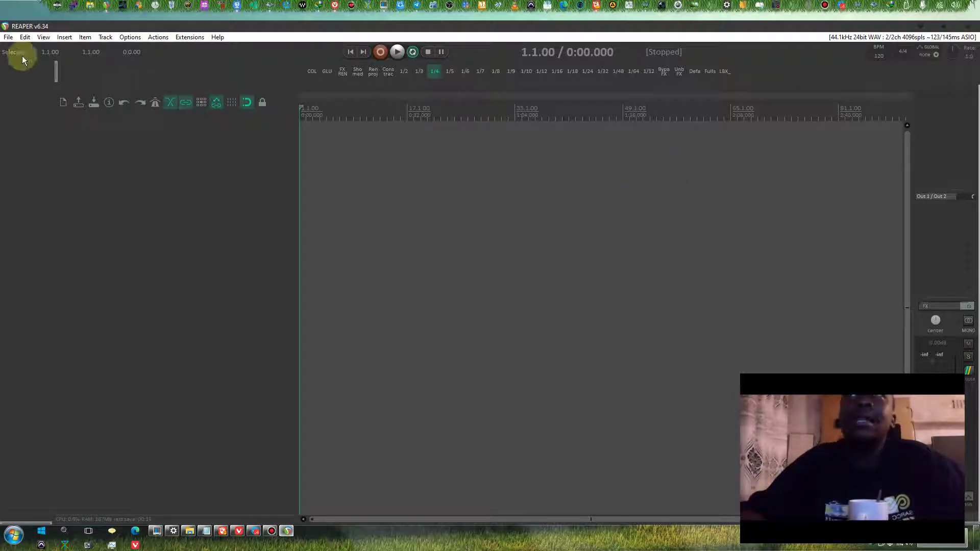
# Load the 'yt PSP fux PRO TOOLS YT TRAVIS' project template.
pyautogui.click(7, 37)
pyautogui.moveTo(42, 131)
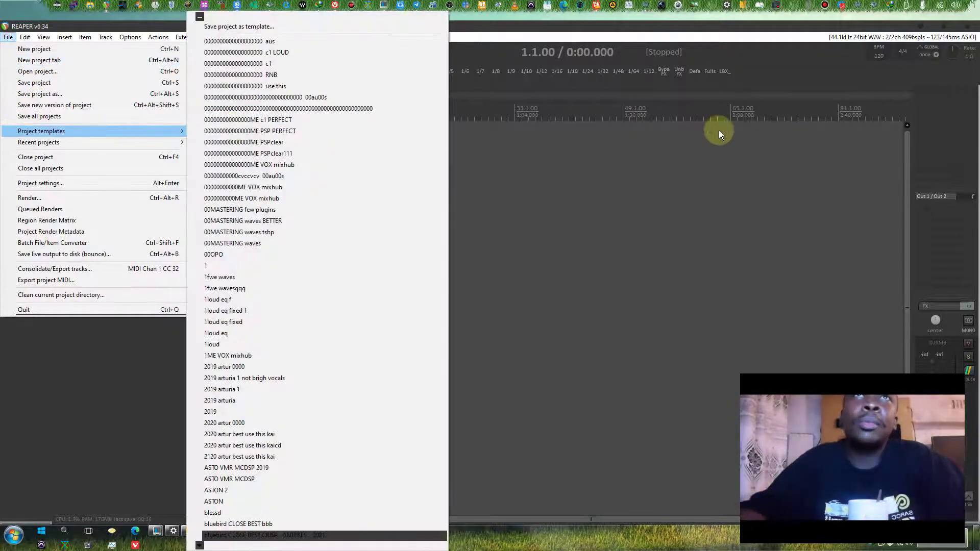
pyautogui.scroll(-10, 718, 131)
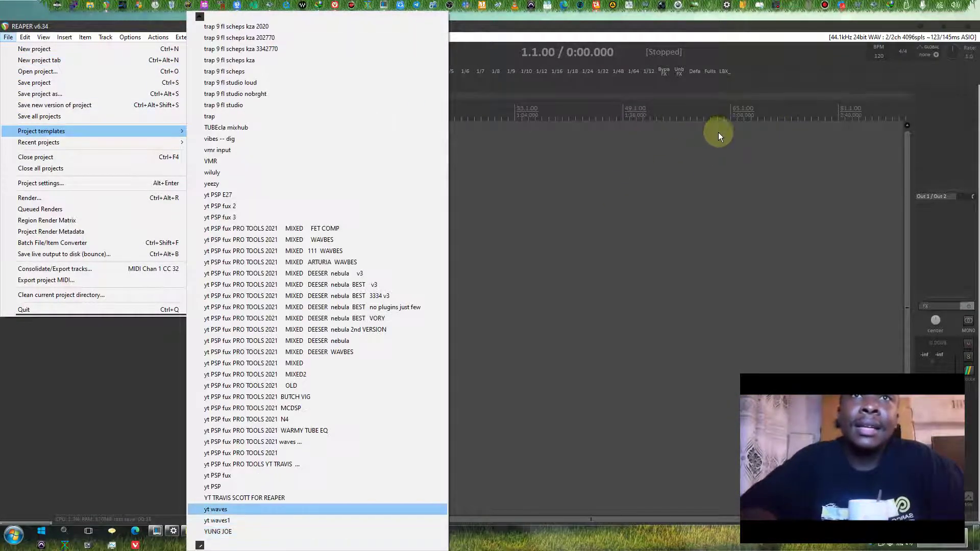
pyautogui.click(304, 466)
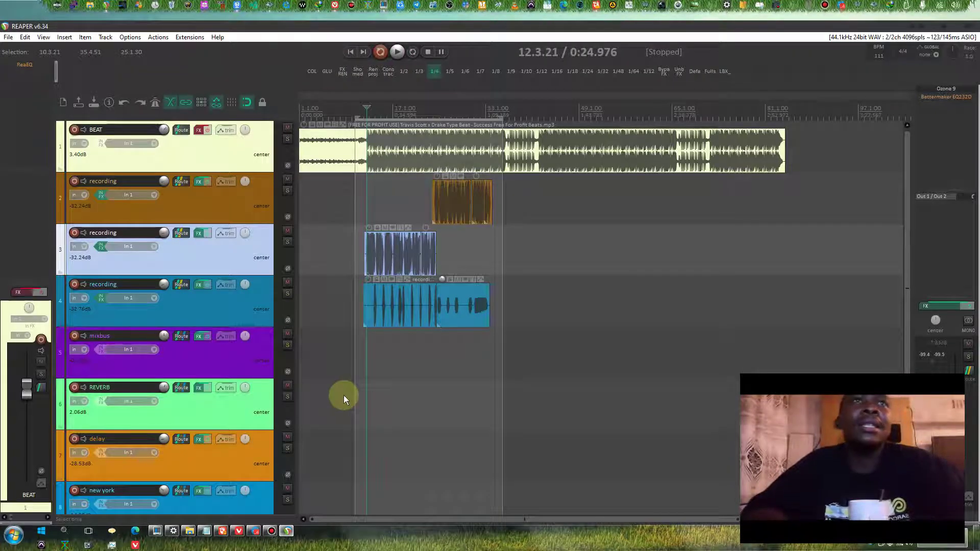
# Play the template project, browse the project templates without loading one, then open track 2's FX chain.
pyautogui.press('space')
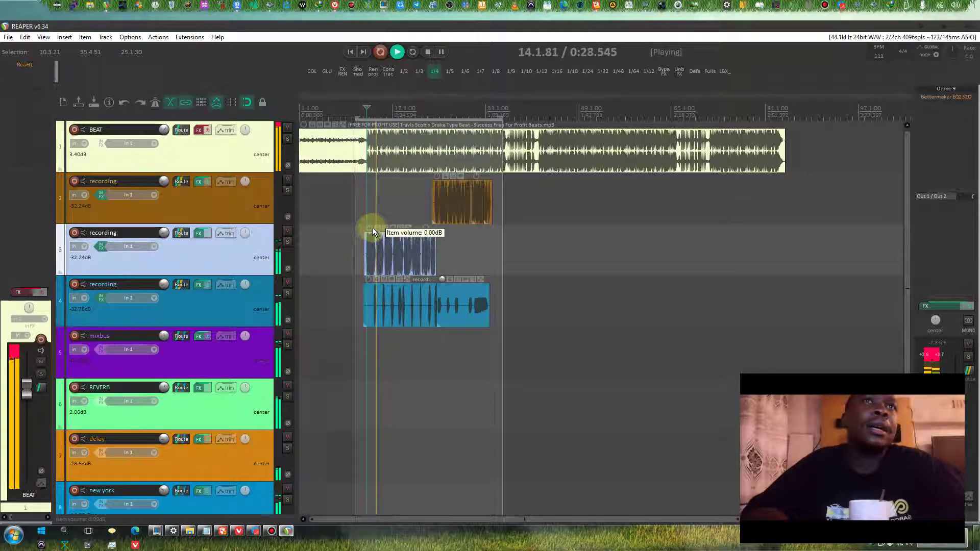
pyautogui.scroll(3, 373, 231)
pyautogui.scroll(-2, 371, 231)
pyautogui.scroll(-1, 371, 231)
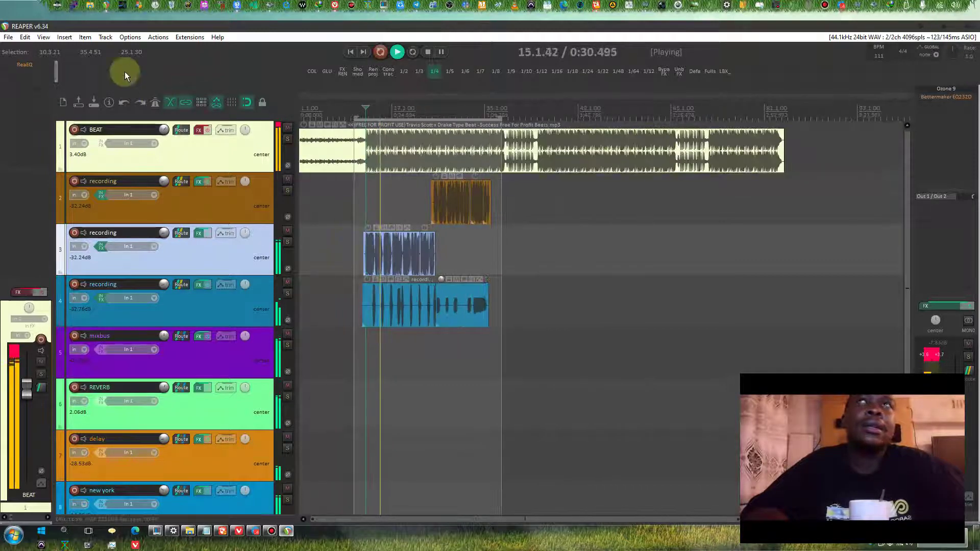
pyautogui.click(8, 37)
pyautogui.moveTo(42, 131)
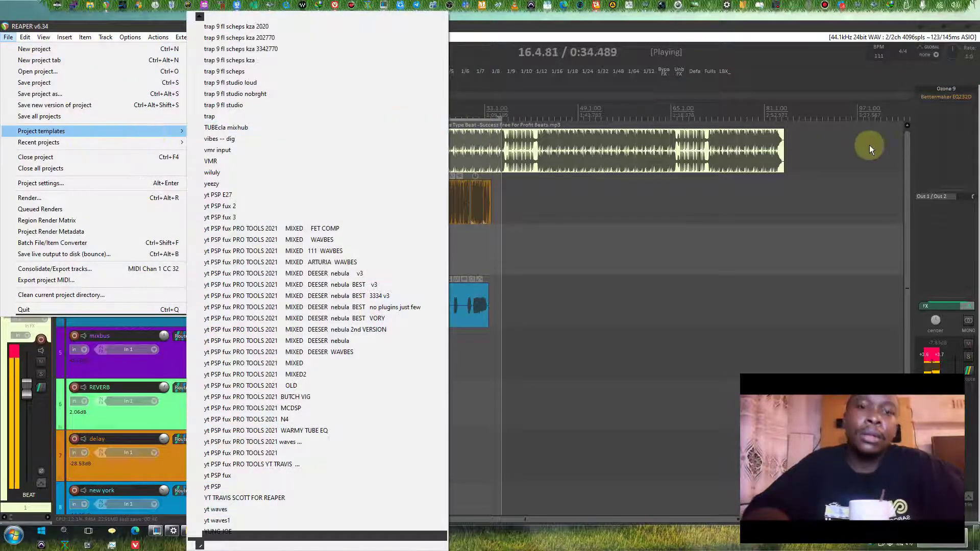
pyautogui.press('Up')
pyautogui.press('Up')
pyautogui.press('Up')
pyautogui.press('Up')
pyautogui.press('Up')
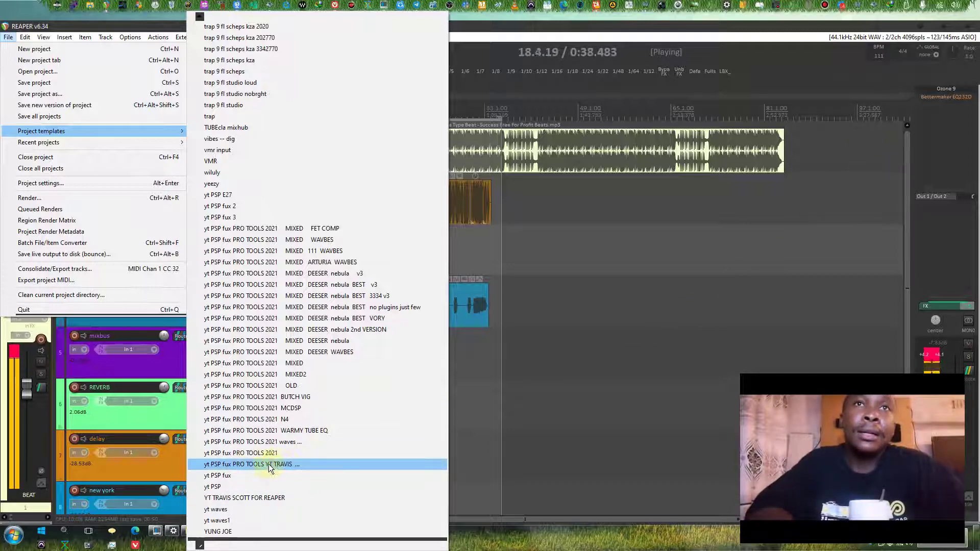
pyautogui.click(574, 27)
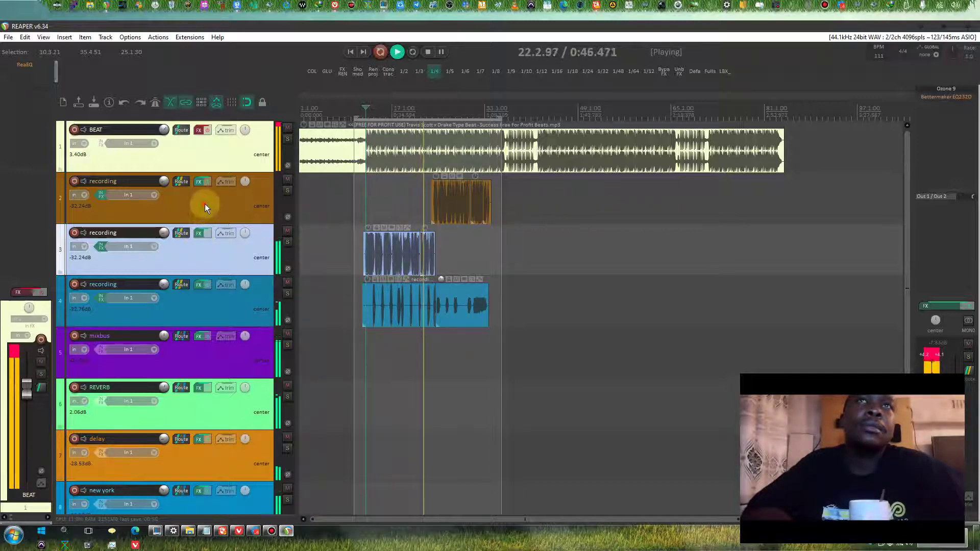
pyautogui.click(198, 179)
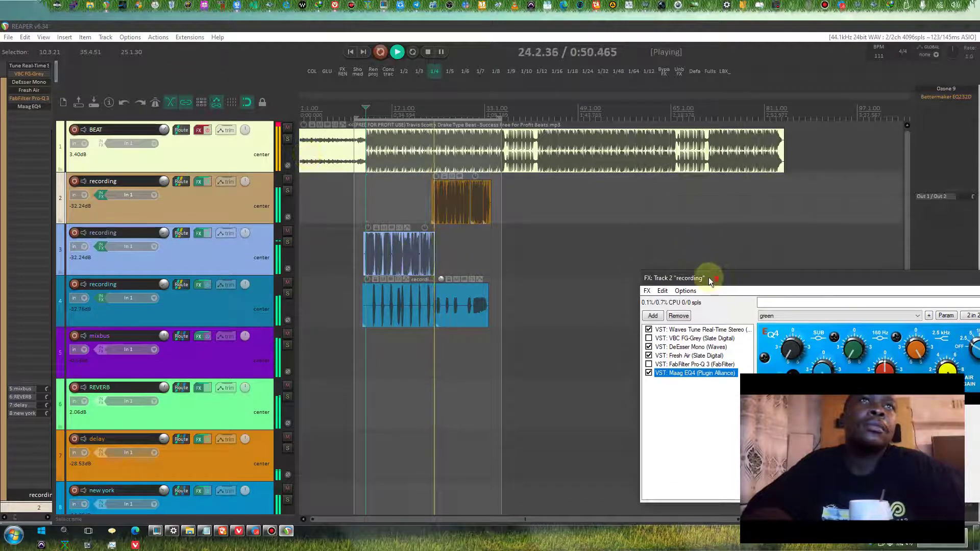
# Stop playback and load a saved .RfxChain from the FXChains folder into track 2's chain.
pyautogui.moveTo(711, 277); pyautogui.dragTo(328, 243)
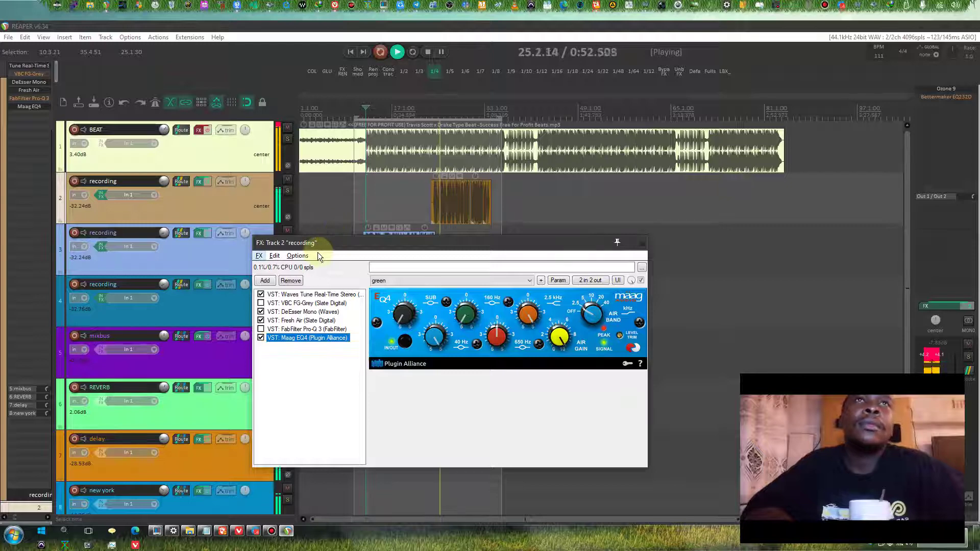
pyautogui.click(282, 56)
pyautogui.press('space')
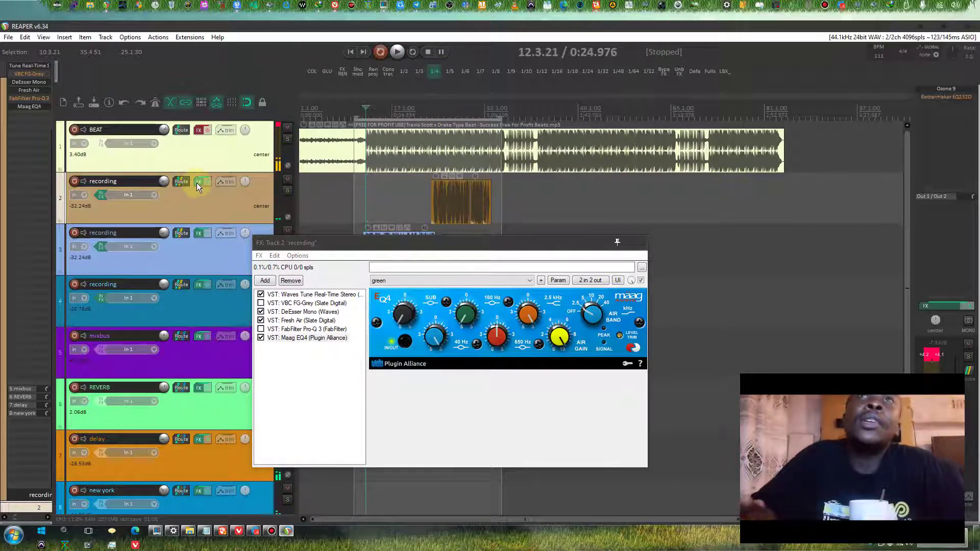
pyautogui.rightClick(307, 356)
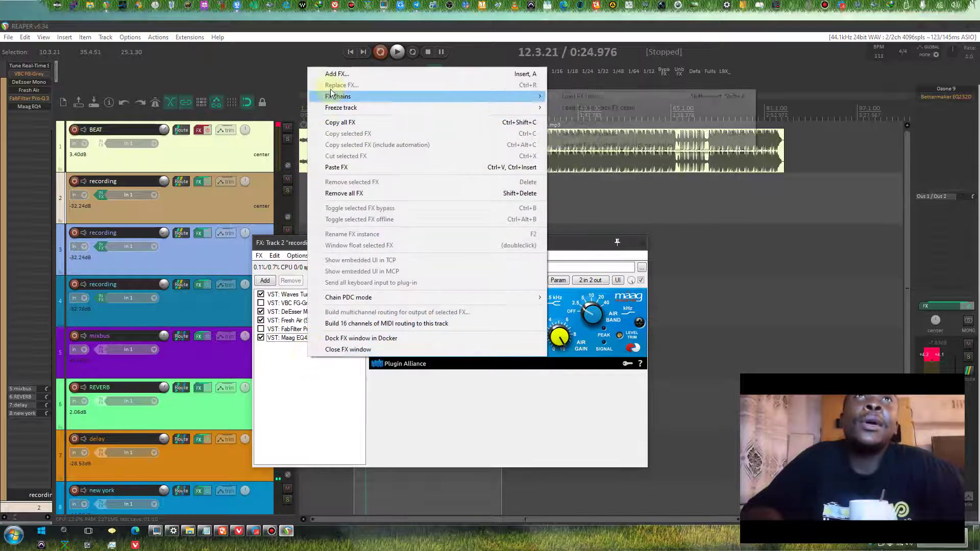
pyautogui.moveTo(337, 96)
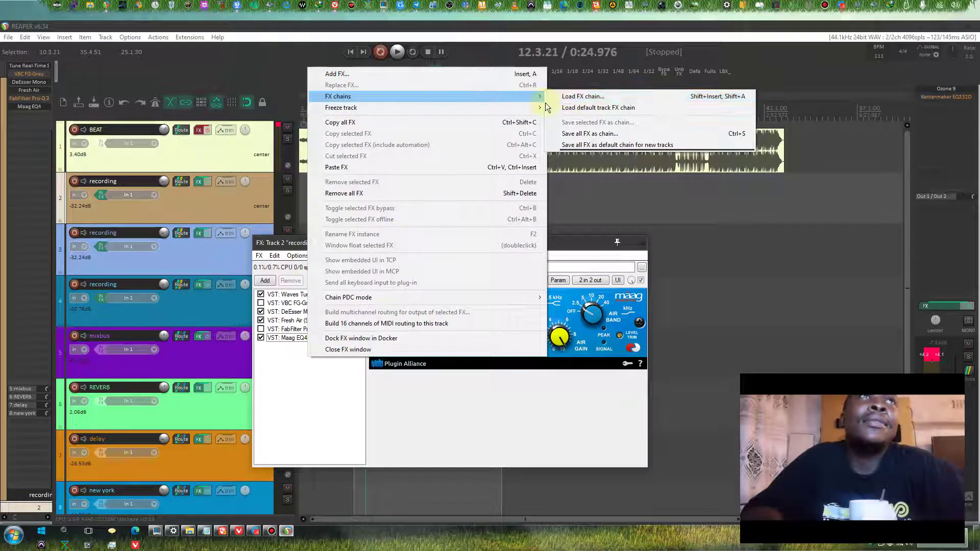
pyautogui.click(559, 97)
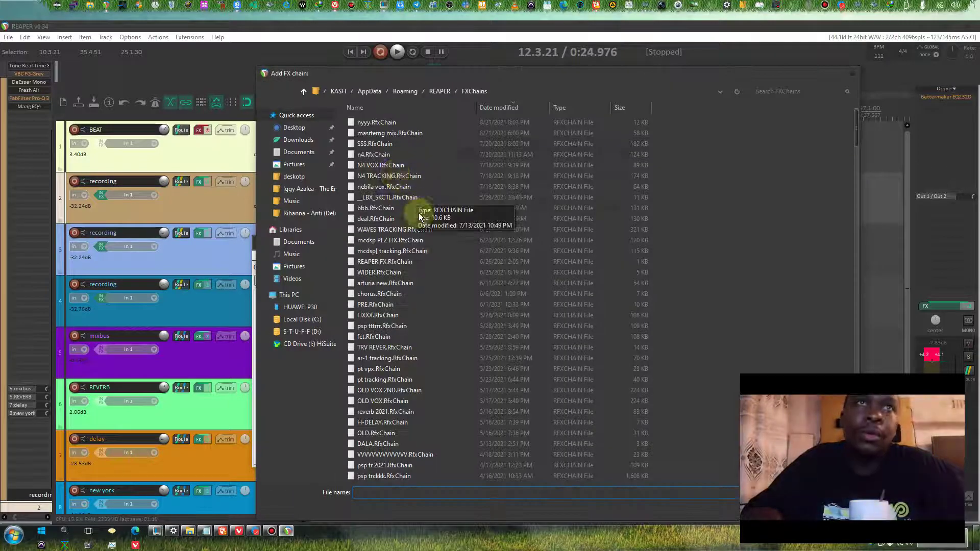
pyautogui.scroll(-5, 444, 225)
pyautogui.scroll(-5, 448, 226)
pyautogui.scroll(-3, 448, 223)
pyautogui.scroll(-3, 446, 222)
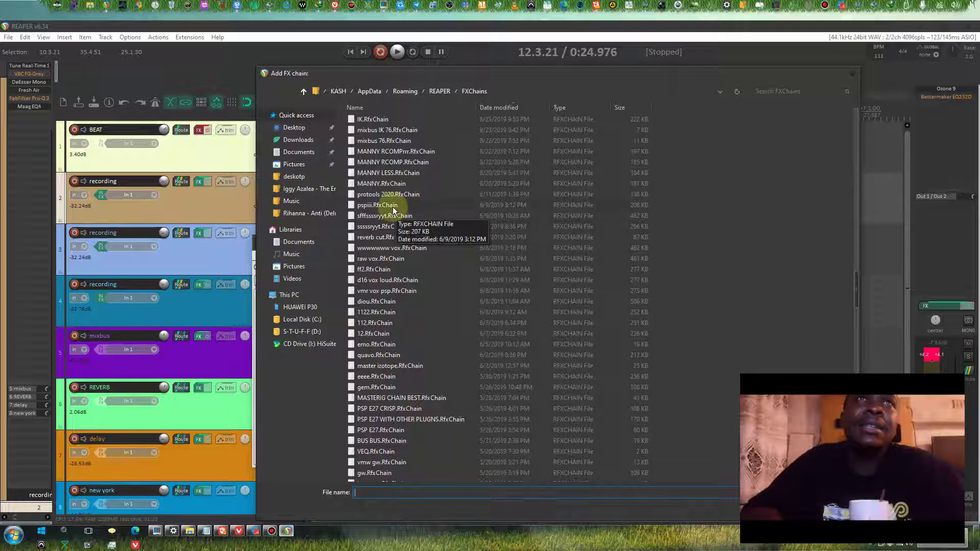
pyautogui.doubleClick(389, 205)
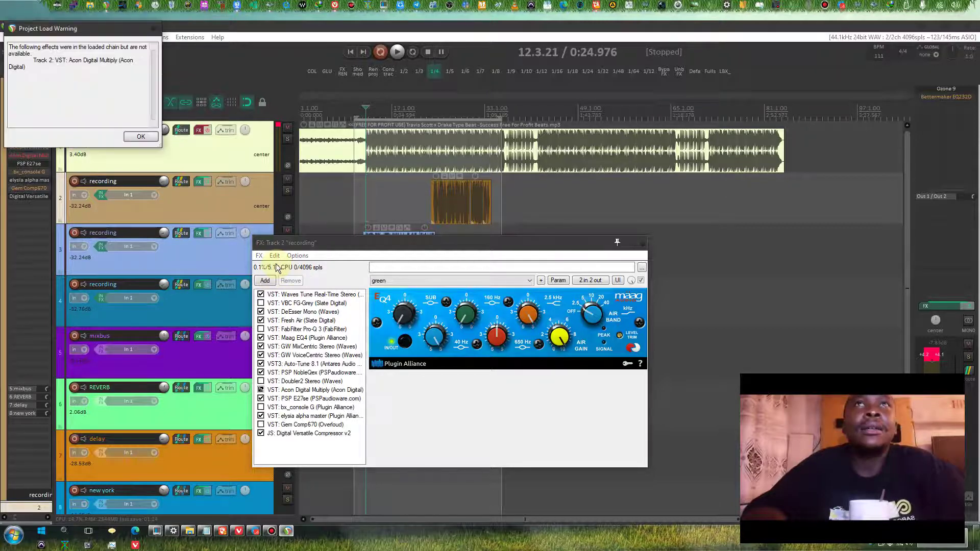
# Dismiss the missing-plugin warning, inspect PSP E27se, Multiply and bx_console G, then close the chain.
pyautogui.click(142, 138)
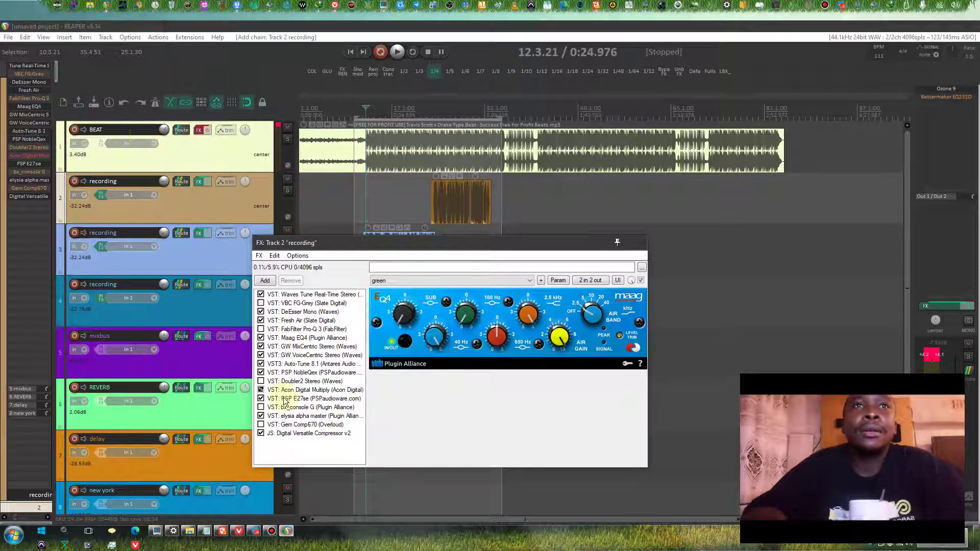
pyautogui.click(300, 398)
pyautogui.click(295, 377)
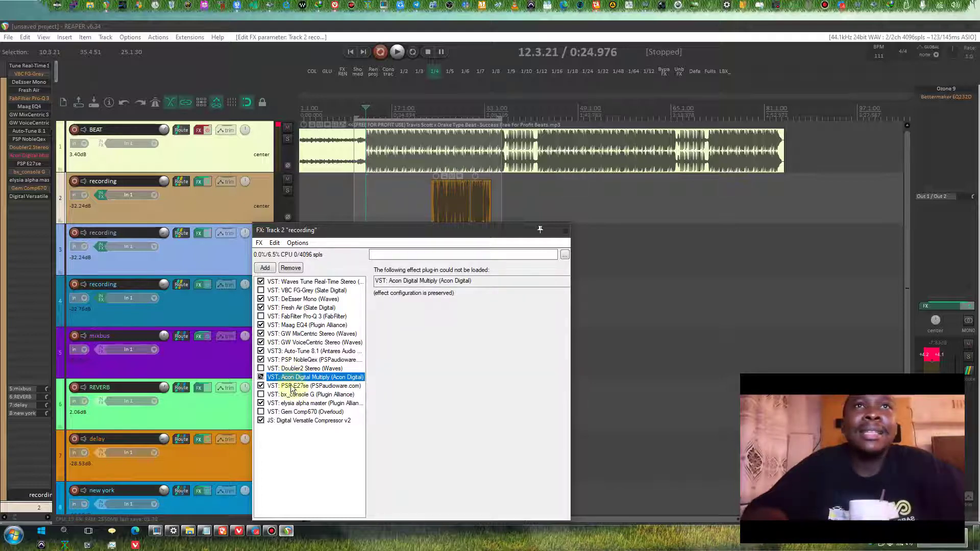
pyautogui.click(293, 387)
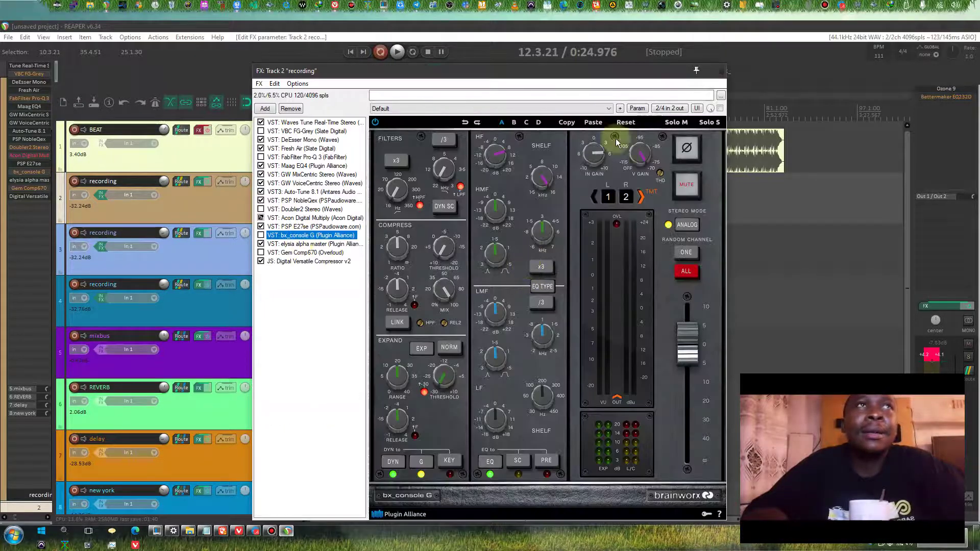
pyautogui.click(716, 71)
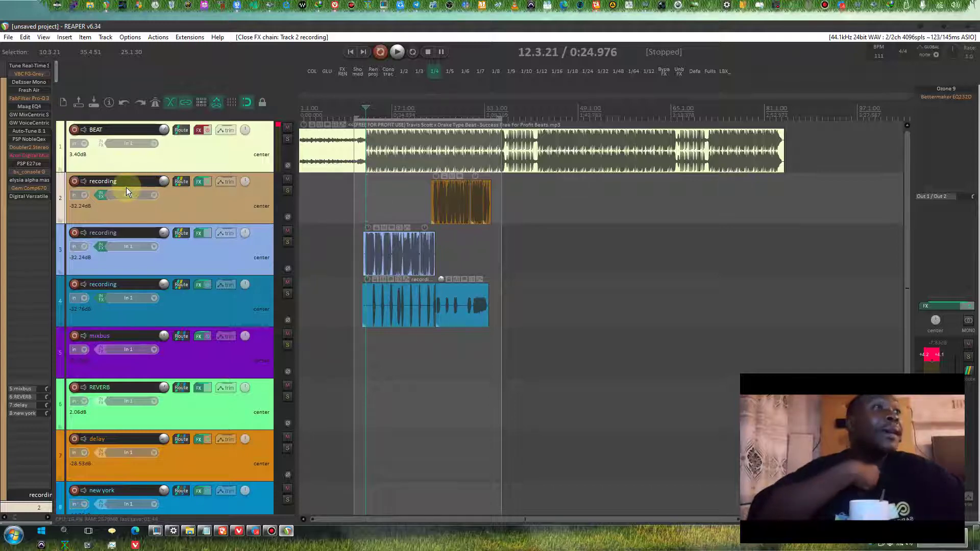
# Open track 2's input FX chain and its Add FX plugin browser.
pyautogui.click(198, 183)
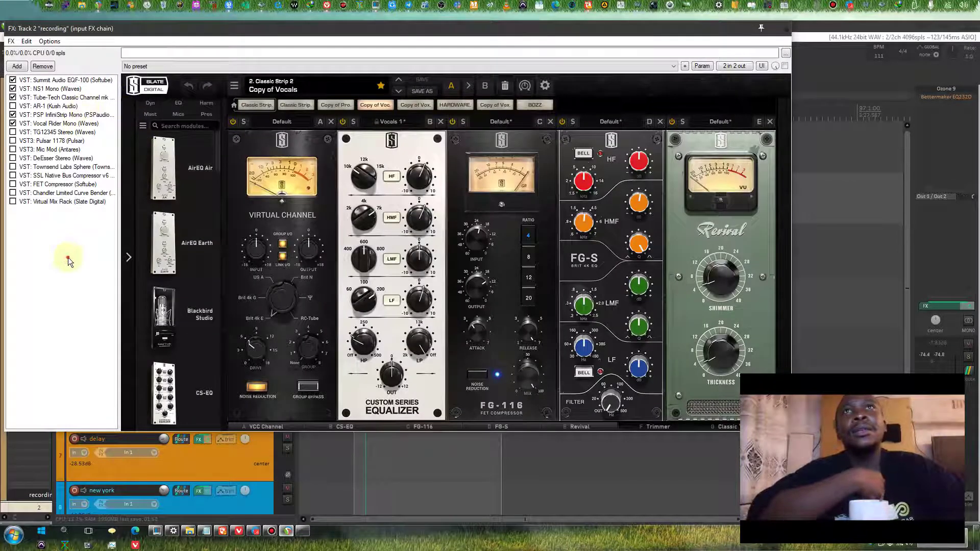
pyautogui.doubleClick(70, 259)
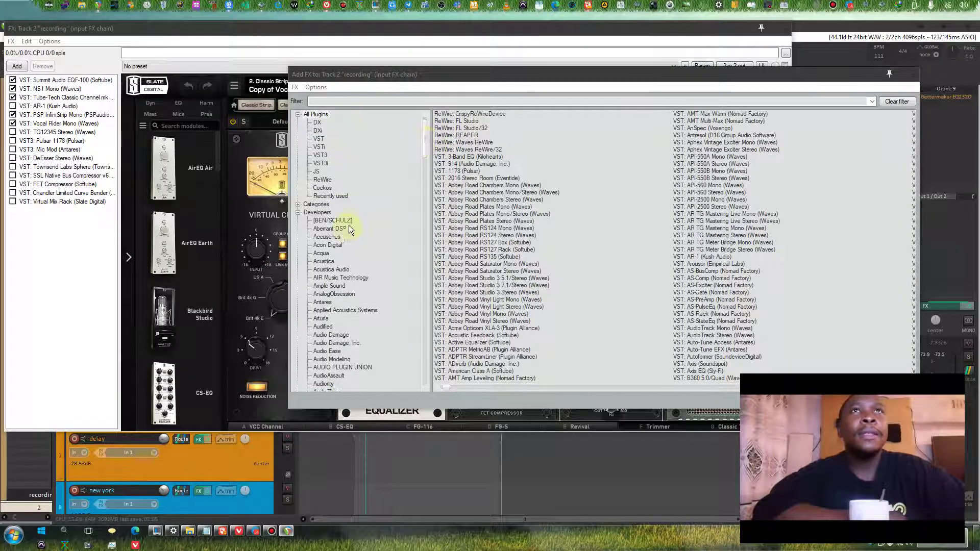
pyautogui.scroll(-2, 347, 228)
pyautogui.scroll(-2, 316, 170)
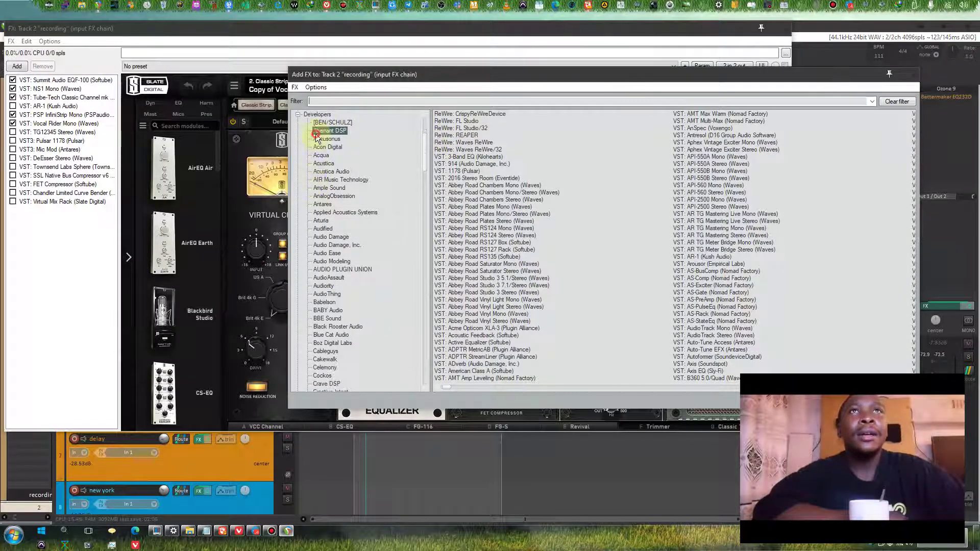
# Browse plugins by developer (Aberrant DSP, Acustica Audio, Ample Sound), then close the browser.
pyautogui.click(319, 148)
pyautogui.click(320, 153)
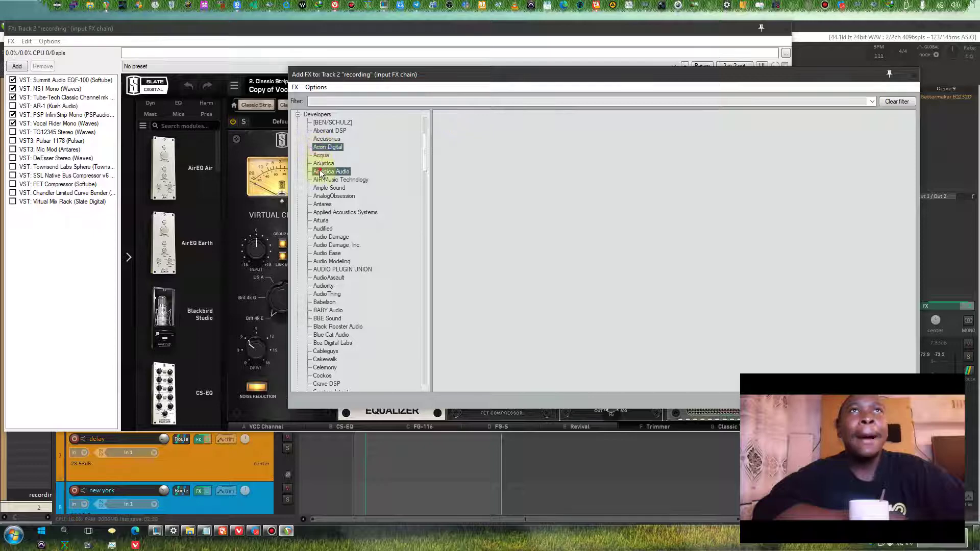
pyautogui.click(324, 188)
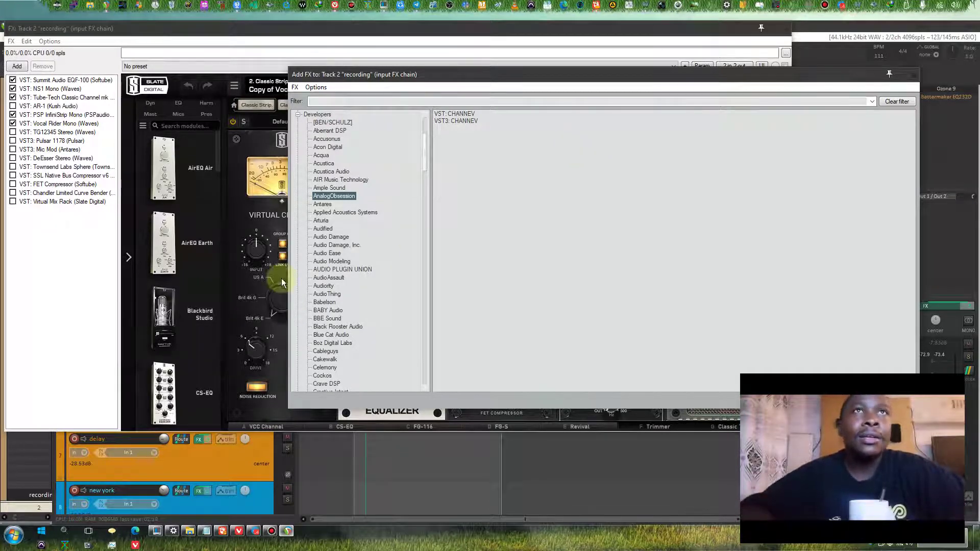
pyautogui.scroll(-10, 342, 270)
pyautogui.scroll(-10, 344, 275)
pyautogui.scroll(-10, 344, 274)
pyautogui.scroll(-10, 347, 278)
pyautogui.scroll(-5, 347, 278)
pyautogui.scroll(-5, 312, 212)
pyautogui.scroll(-5, 320, 225)
pyautogui.scroll(-5, 339, 232)
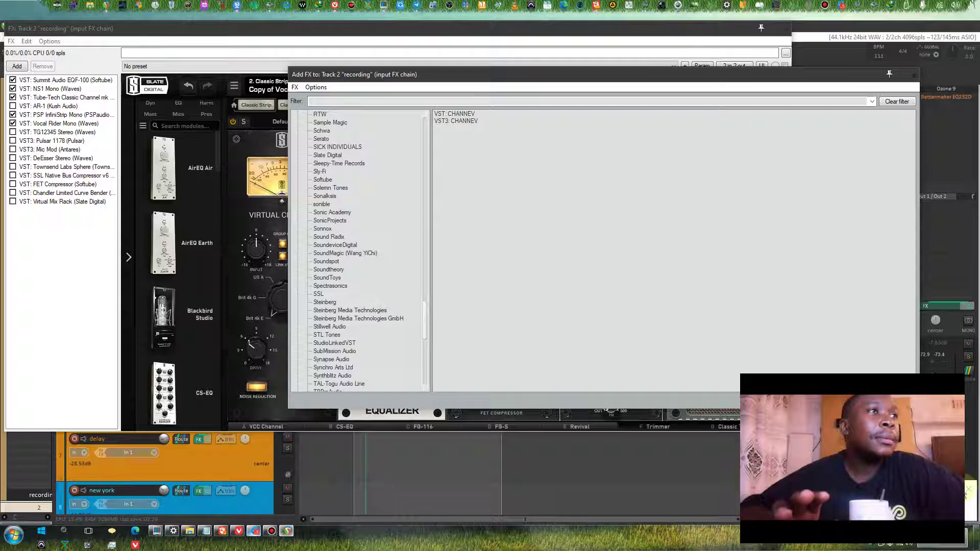
pyautogui.scroll(-5, 364, 299)
pyautogui.scroll(-3, 357, 298)
pyautogui.scroll(5, 357, 298)
pyautogui.scroll(5, 364, 269)
pyautogui.scroll(5, 362, 265)
pyautogui.scroll(5, 363, 262)
pyautogui.scroll(5, 365, 252)
pyautogui.scroll(4, 349, 222)
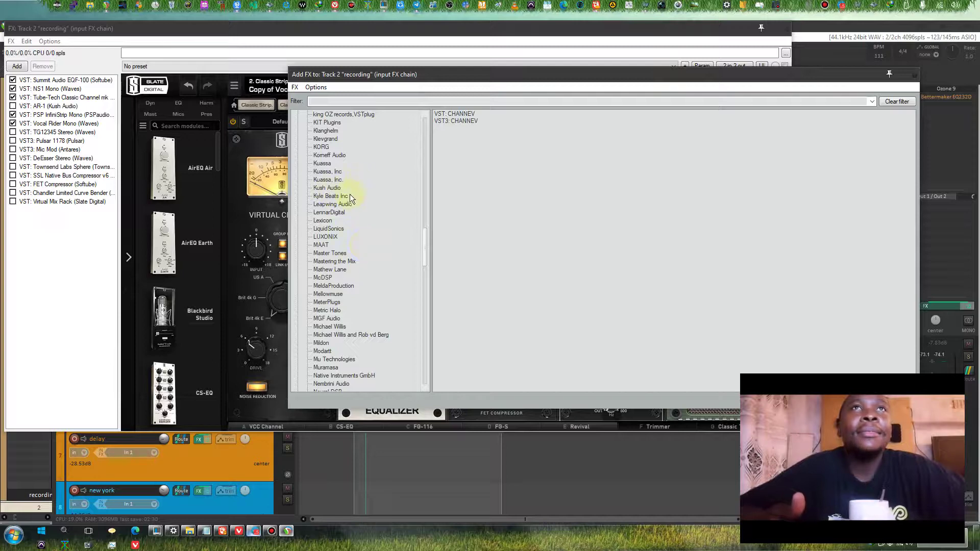
pyautogui.scroll(3, 348, 211)
pyautogui.click(910, 76)
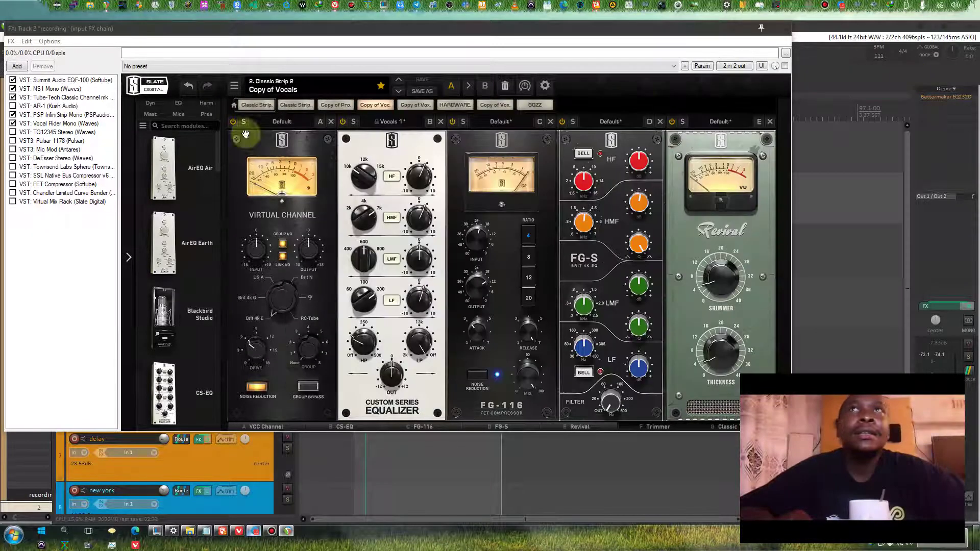
# View Virtual Mix Rack, SSL Native Bus Compressor and Townsend Labs Sphere in the input chain.
pyautogui.click(60, 198)
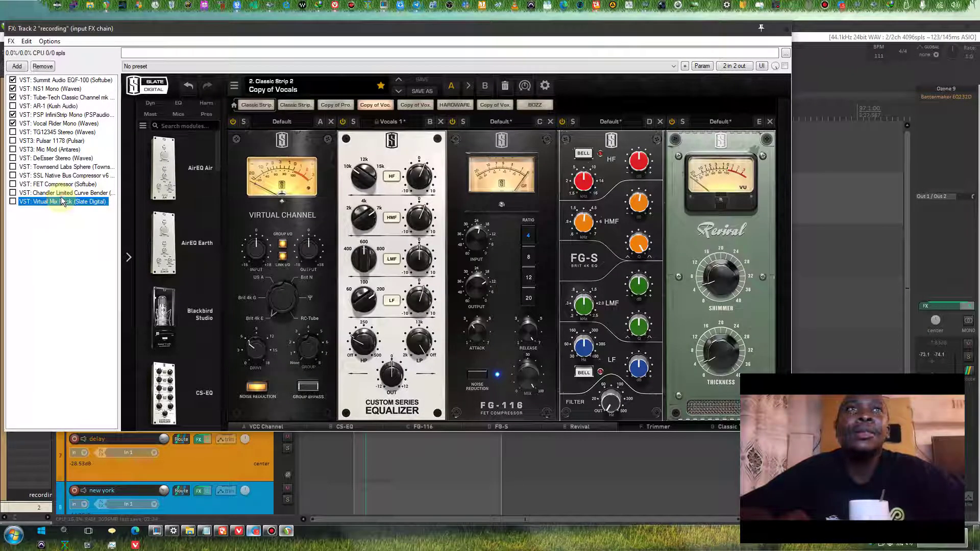
pyautogui.click(44, 176)
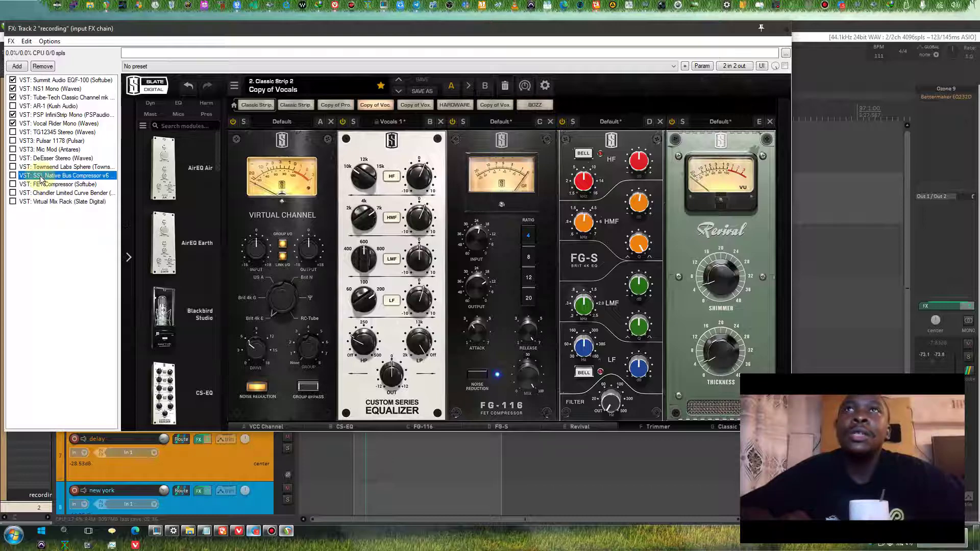
pyautogui.click(46, 168)
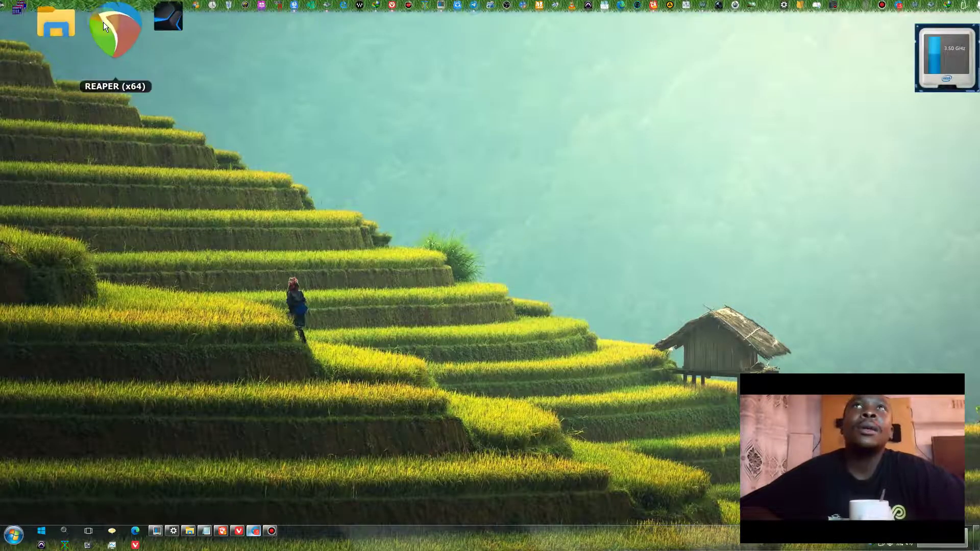
# Relaunch REAPER from the desktop and add one empty track to the new project.
pyautogui.click(104, 22)
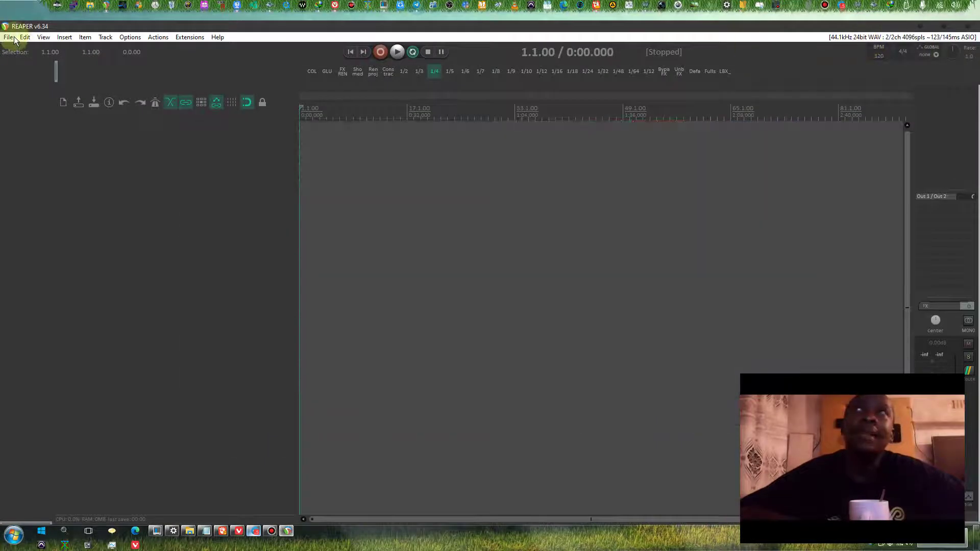
pyautogui.doubleClick(127, 141)
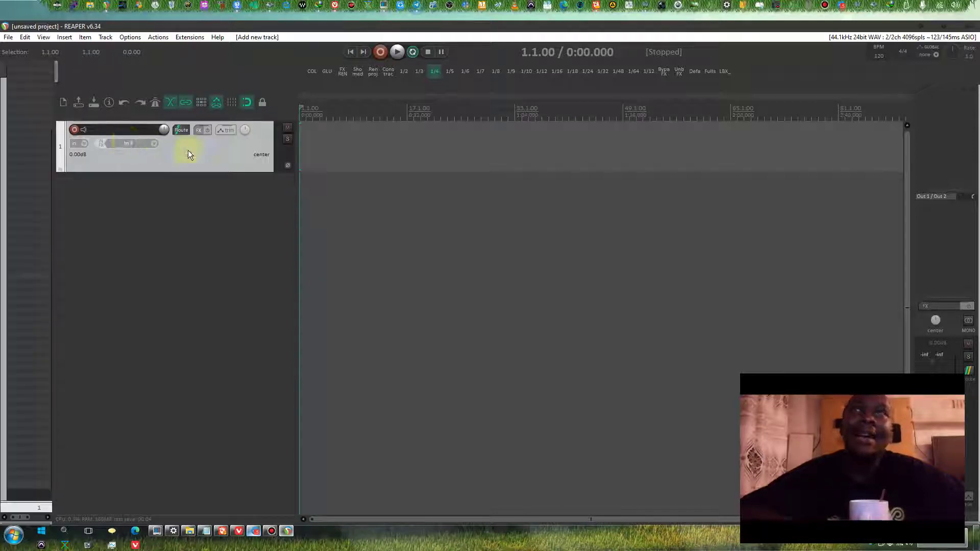
pyautogui.click(7, 37)
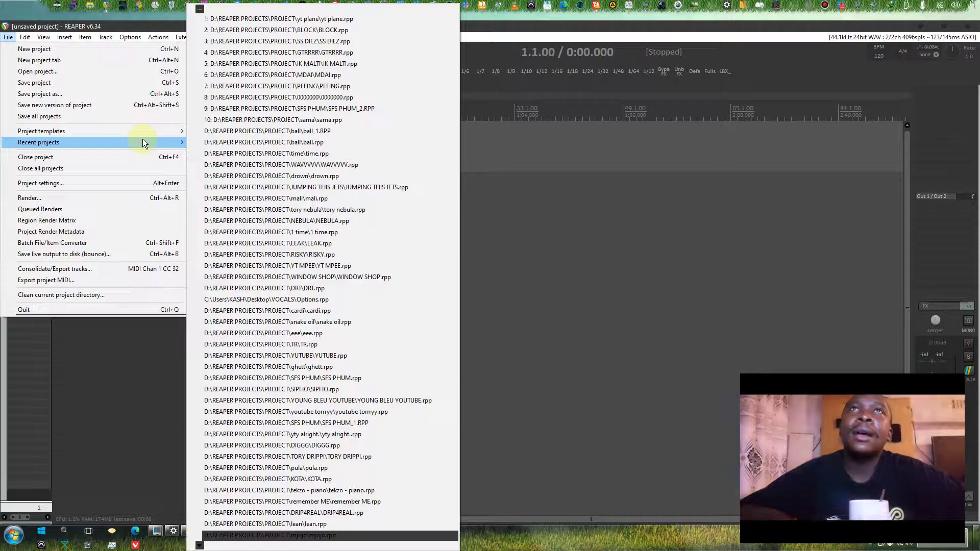
pyautogui.moveTo(42, 131)
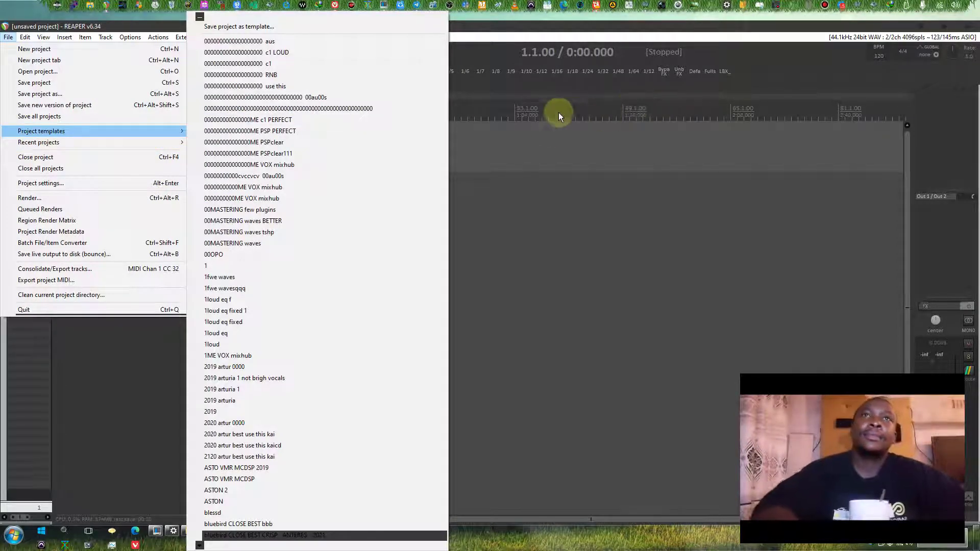
# Step through the project template list and pick a yt PSP fux PRO TOOLS 2021 template.
pyautogui.press('Down')
pyautogui.press('Down')
pyautogui.press('Down')
pyautogui.press('Down')
pyautogui.press('Down')
pyautogui.press('Down')
pyautogui.press('Down')
pyautogui.press('Down')
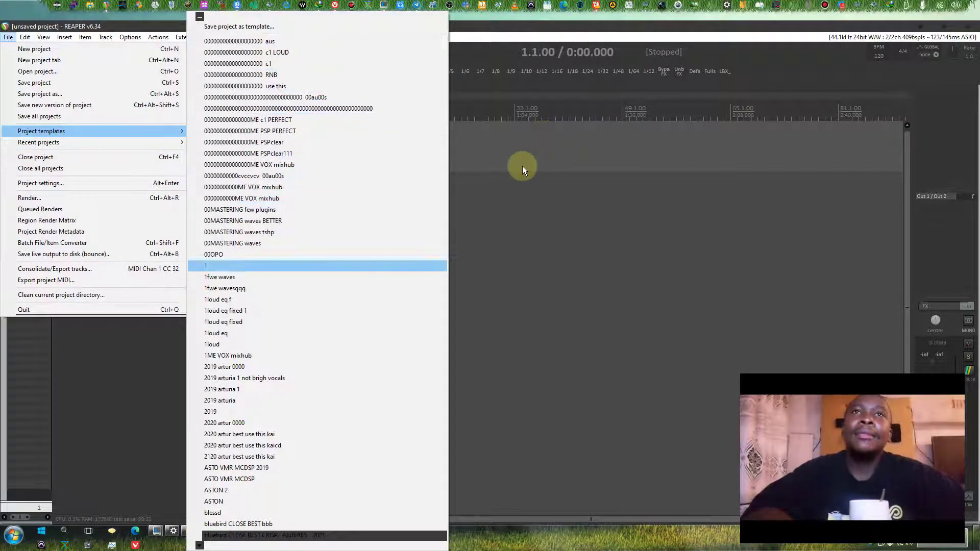
pyautogui.press('Down')
pyautogui.press('Down')
pyautogui.press('Down')
pyautogui.press('Up')
pyautogui.press('Up')
pyautogui.press('Up')
pyautogui.press('Up')
pyautogui.press('Down')
pyautogui.press('Down')
pyautogui.press('Down')
pyautogui.press('Up')
pyautogui.press('Up')
pyautogui.press('Up')
pyautogui.press('Up')
pyautogui.press('Up')
pyautogui.press('Up')
pyautogui.press('Up')
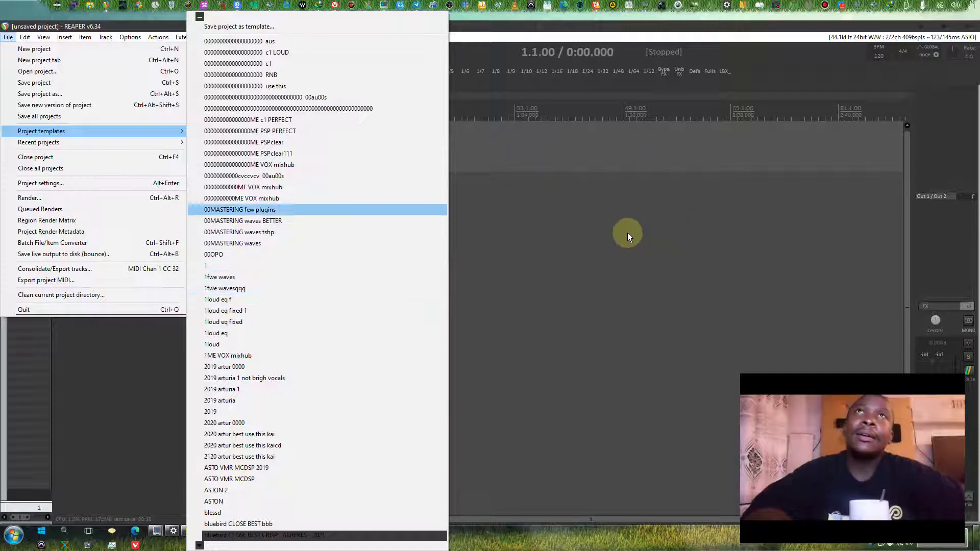
pyautogui.press('Up')
pyautogui.press('Up')
pyautogui.press('Up')
pyautogui.press('Up')
pyautogui.press('Up')
pyautogui.press('Up')
pyautogui.press('Up')
pyautogui.press('Up')
pyautogui.press('Up')
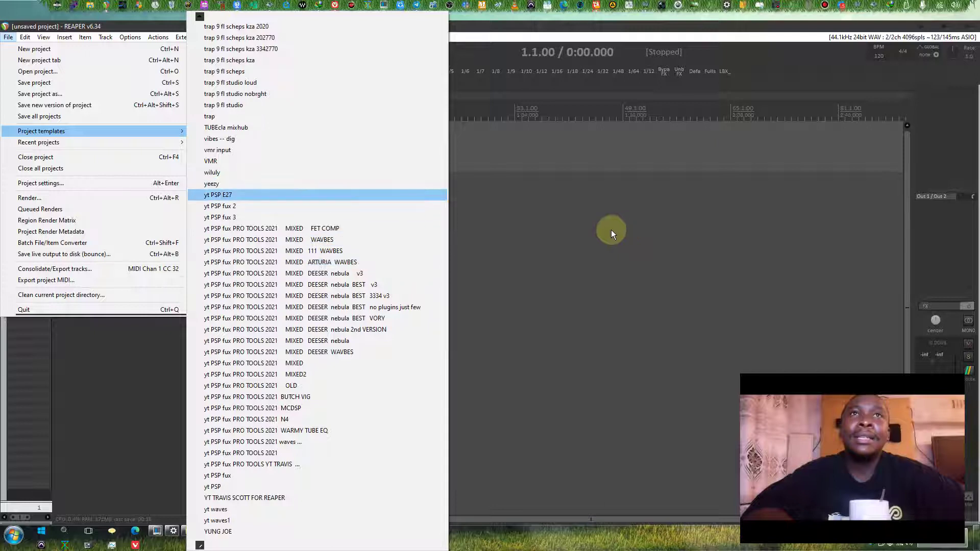
pyautogui.press('Down')
pyautogui.press('Down')
pyautogui.press('Down')
pyautogui.press('Down')
pyautogui.press('Down')
pyautogui.press('Down')
pyautogui.press('Up')
pyautogui.press('Up')
pyautogui.press('Up')
pyautogui.press('Down')
pyautogui.press('Down')
pyautogui.press('Down')
pyautogui.press('Down')
pyautogui.press('Up')
pyautogui.press('Up')
pyautogui.press('Up')
pyautogui.press('Up')
pyautogui.press('Up')
pyautogui.press('Up')
pyautogui.press('Down')
pyautogui.press('Down')
pyautogui.press('Down')
pyautogui.press('Up')
pyautogui.press('Down')
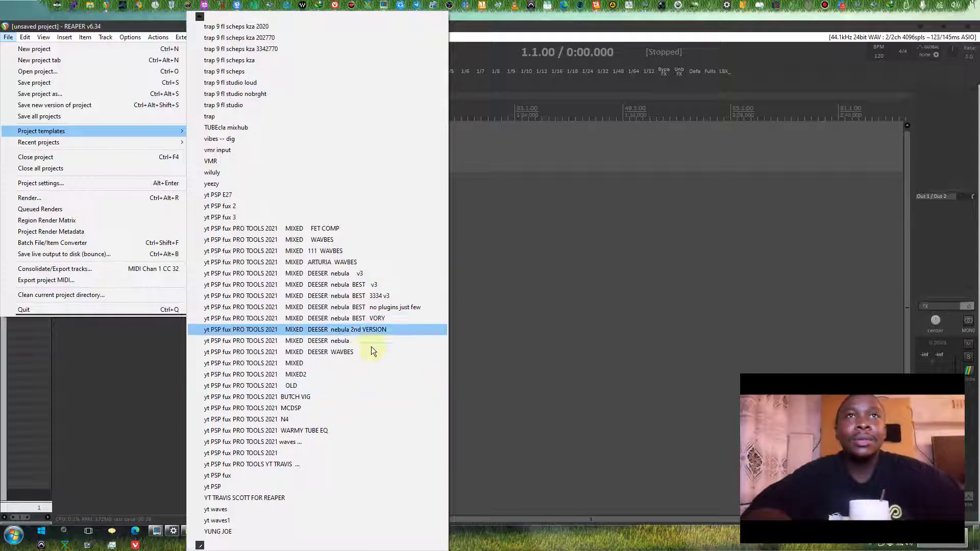
pyautogui.click(305, 384)
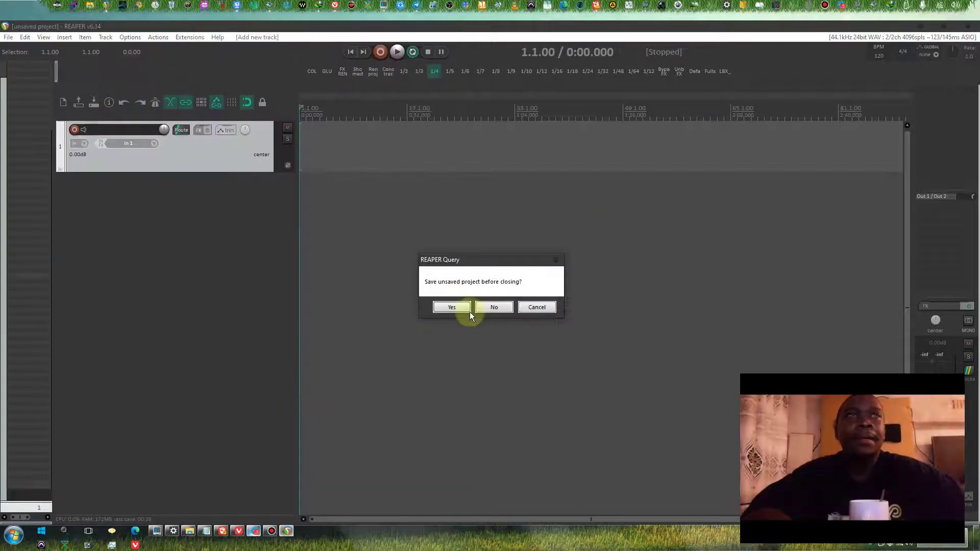
# Load the template, then review input FX such as PSP InfiniStrip, Sphere, Twin-L and DeEsser.
pyautogui.click(482, 306)
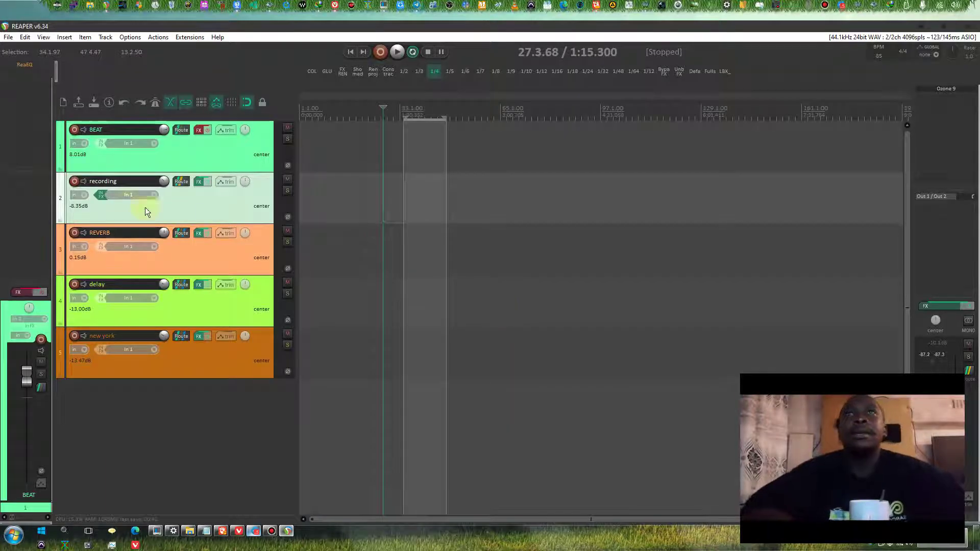
pyautogui.click(104, 196)
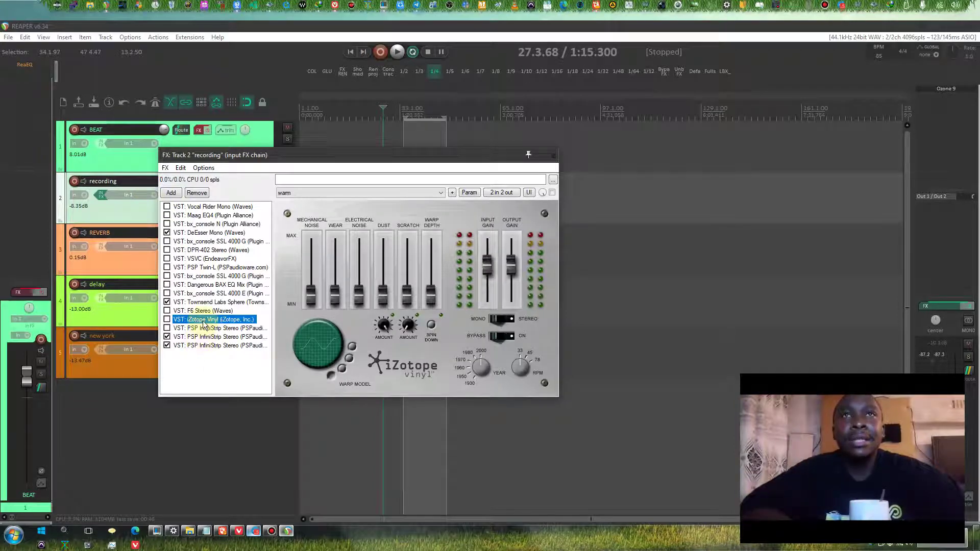
pyautogui.click(221, 345)
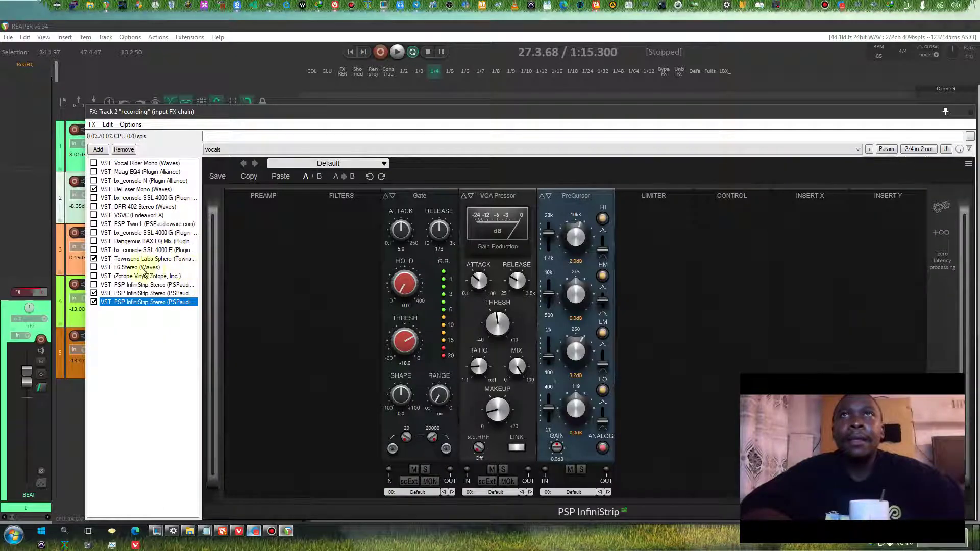
pyautogui.click(137, 259)
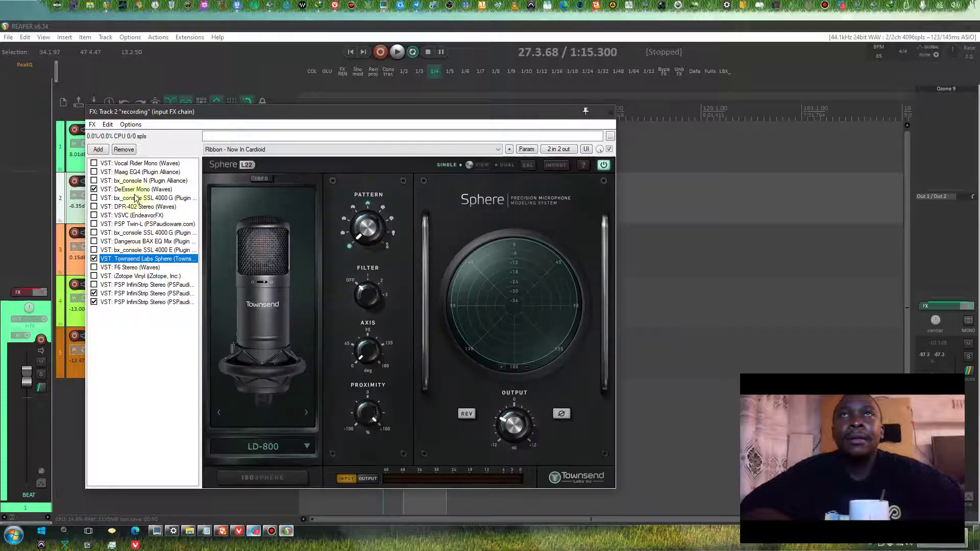
pyautogui.click(135, 187)
pyautogui.click(132, 184)
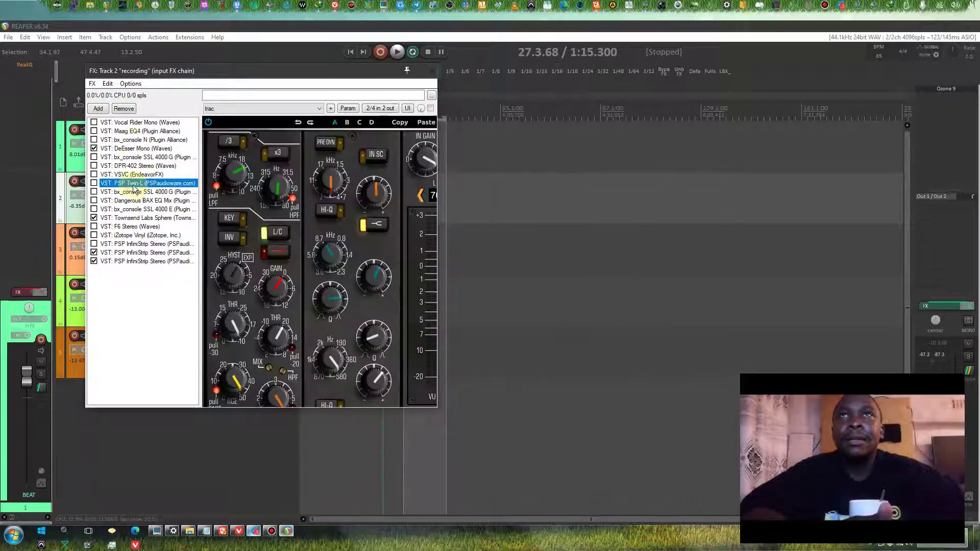
pyautogui.click(122, 151)
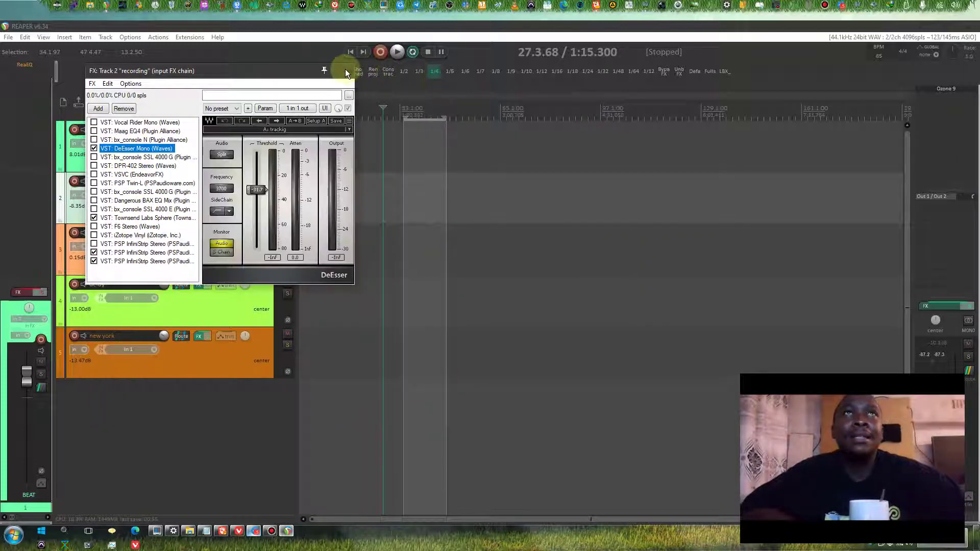
pyautogui.click(346, 70)
# Review the recording track's FX chain, including Vitamin and NEOLD V76U73, then close it.
pyautogui.click(198, 181)
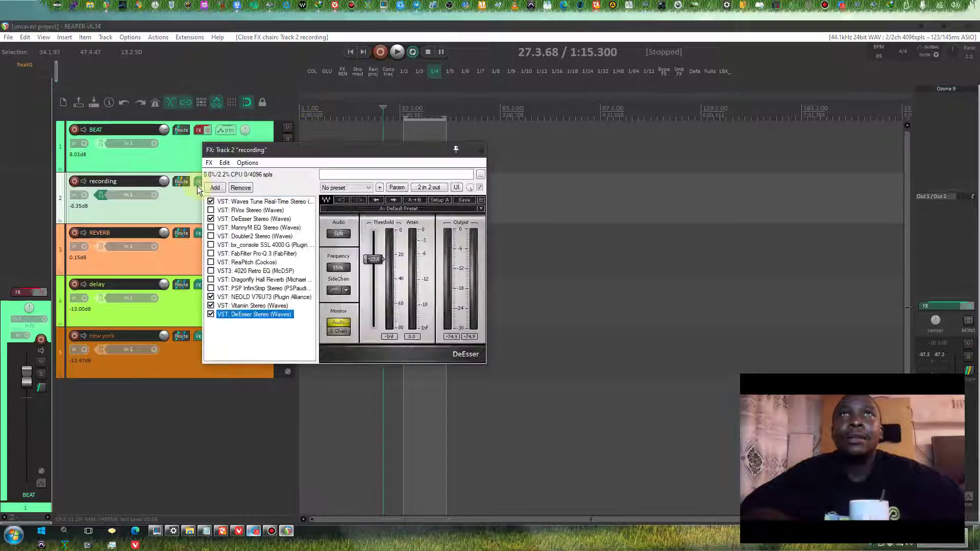
pyautogui.click(235, 305)
pyautogui.click(258, 296)
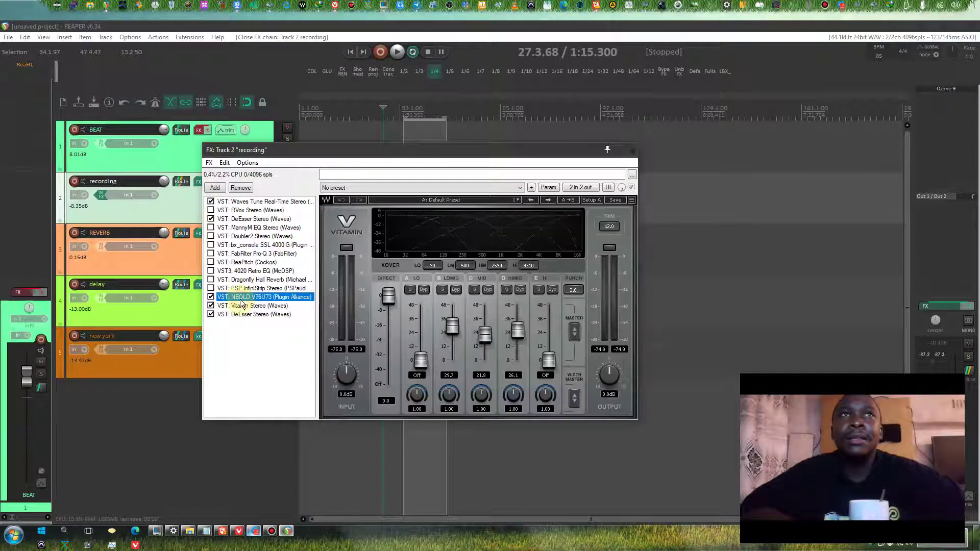
pyautogui.click(768, 147)
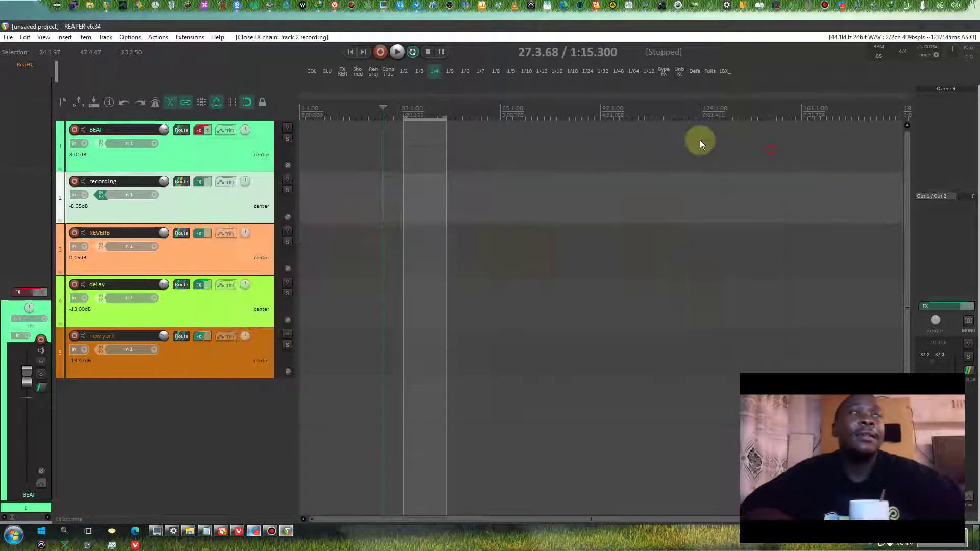
# Show the project templates, then quit REAPER without saving the project.
pyautogui.click(10, 37)
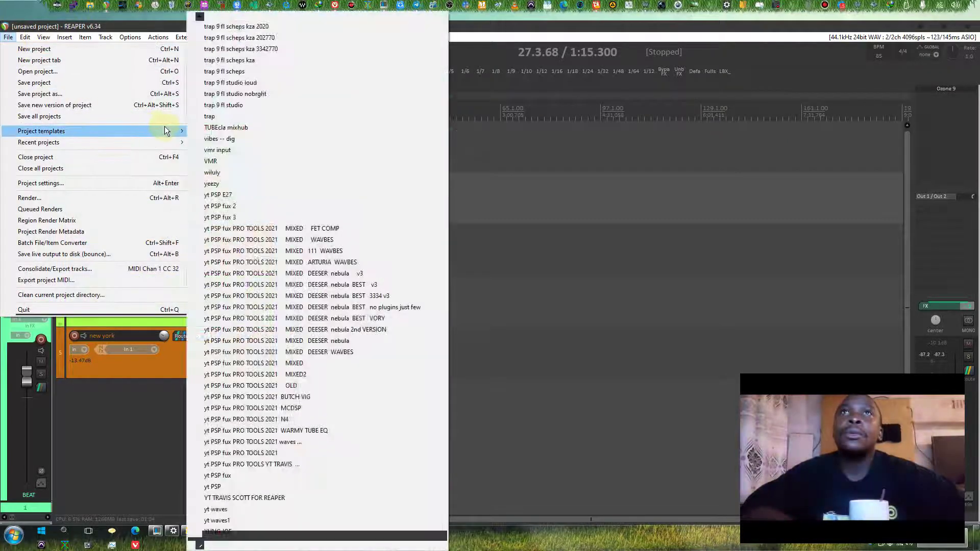
pyautogui.click(146, 418)
pyautogui.hotkey('ctrl', 'F4')
pyautogui.click(496, 307)
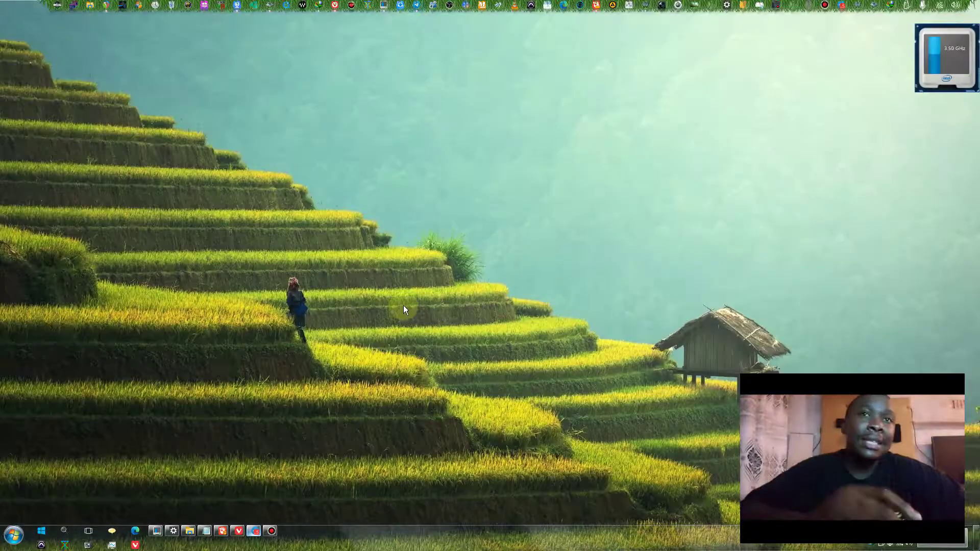
pyautogui.click(237, 530)
pyautogui.moveTo(63, 28)
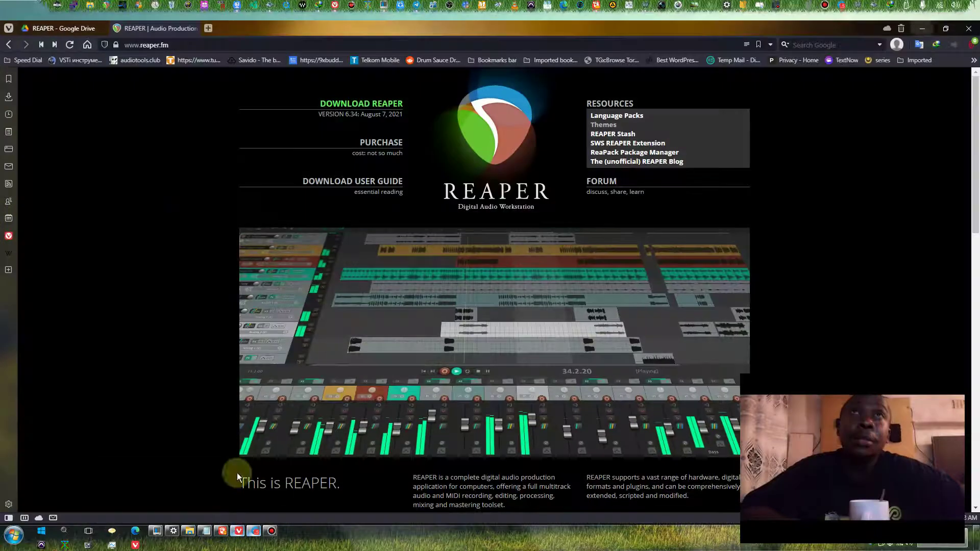
pyautogui.click(72, 29)
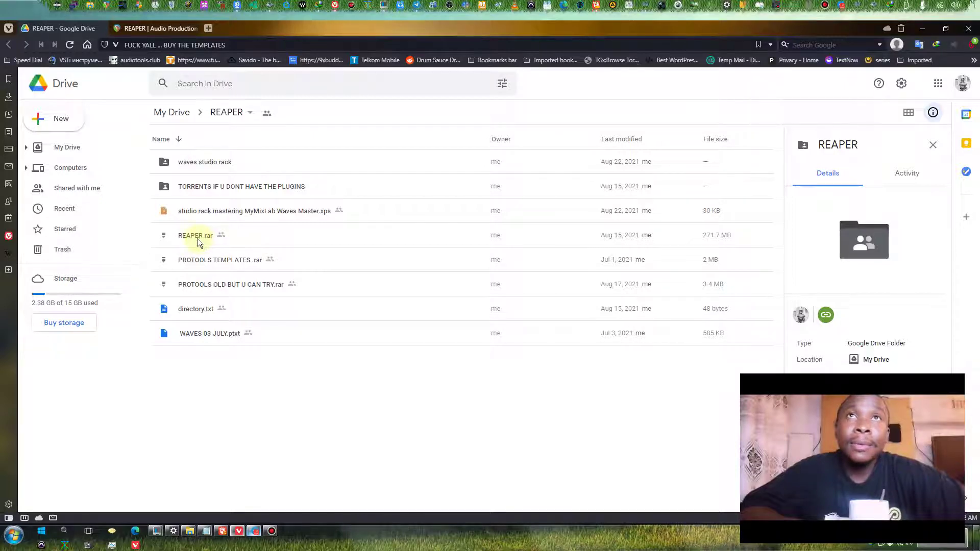
pyautogui.click(922, 28)
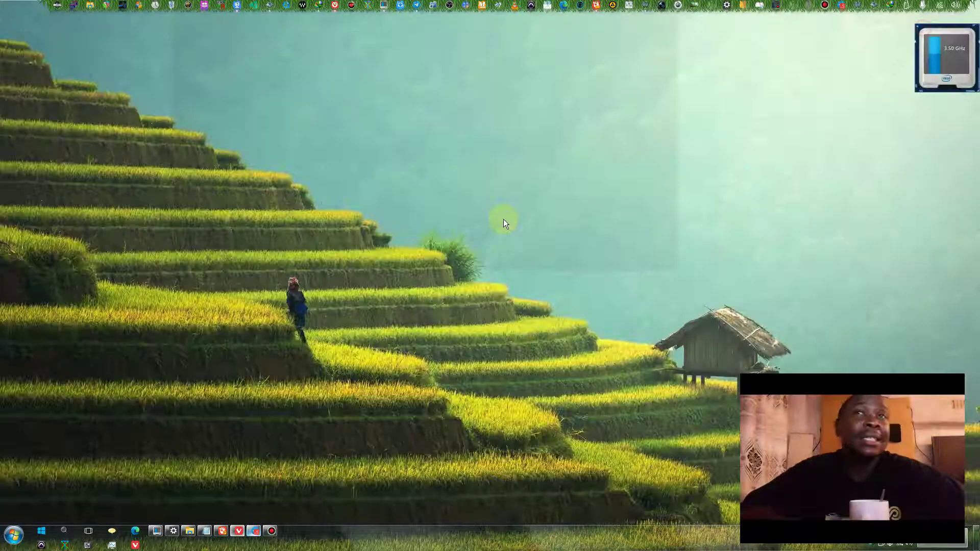
pyautogui.moveTo(190, 530)
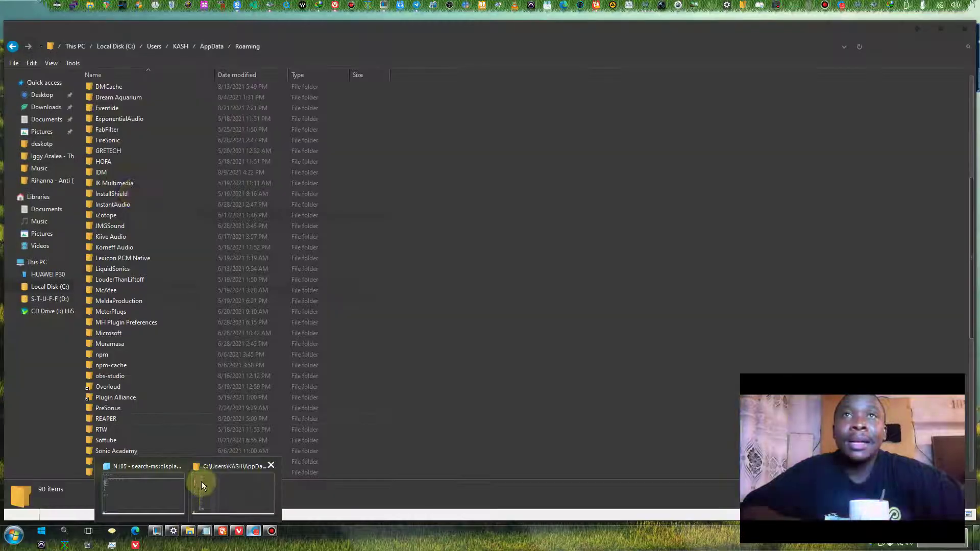
pyautogui.click(202, 482)
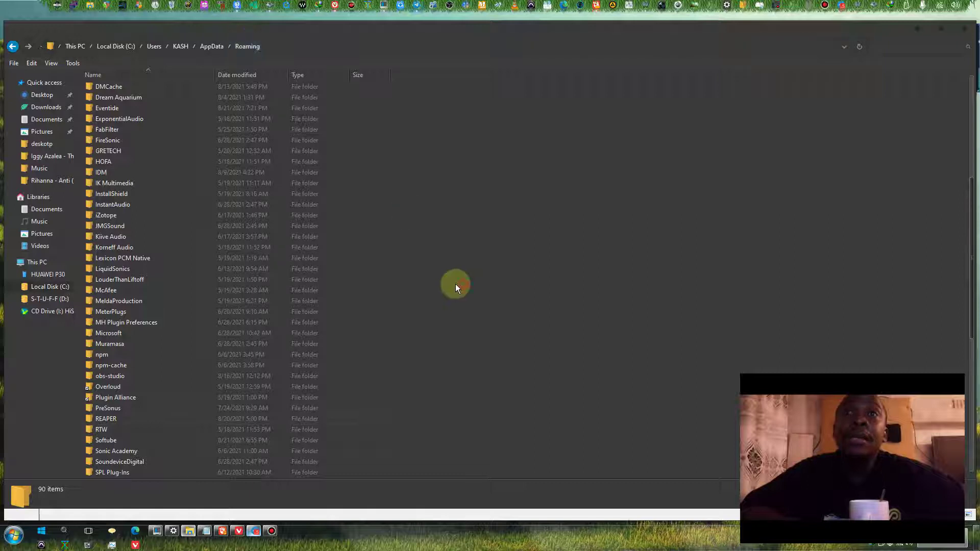
pyautogui.rightClick(458, 284)
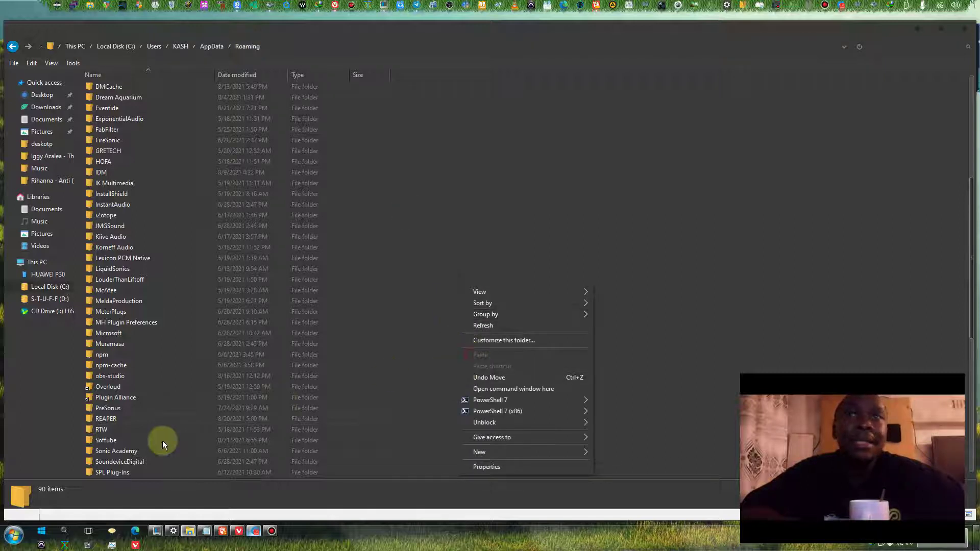
pyautogui.click(106, 420)
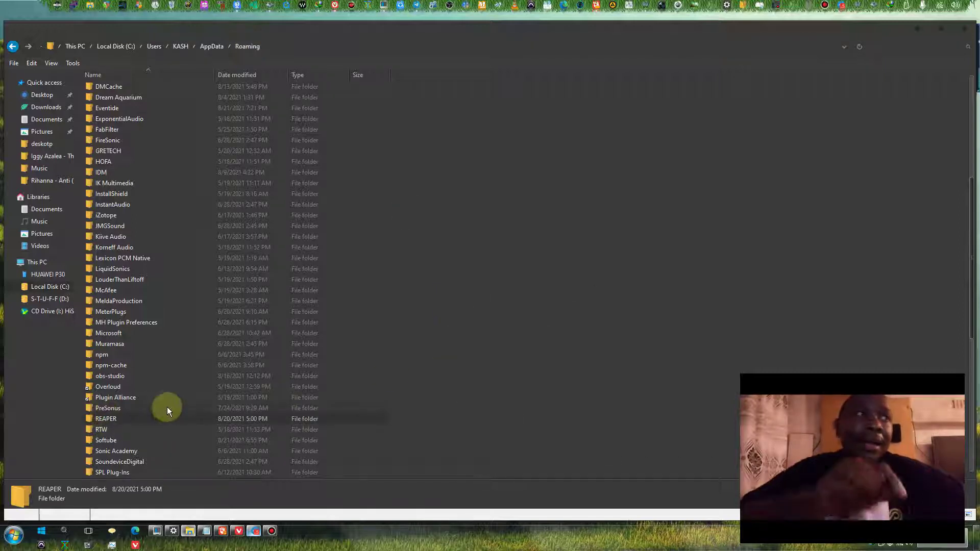
pyautogui.click(918, 30)
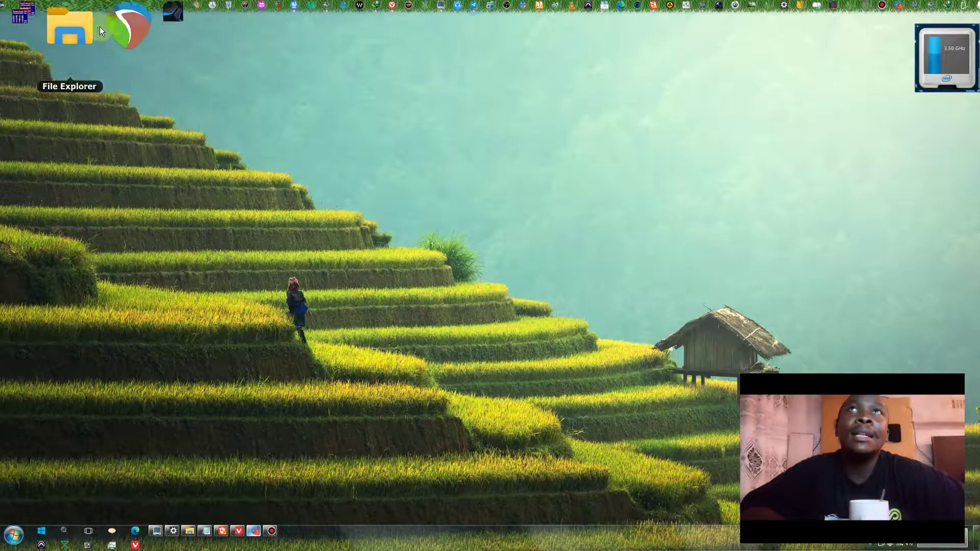
# Relaunch REAPER from the desktop dock and open its Options menu.
pyautogui.click(100, 27)
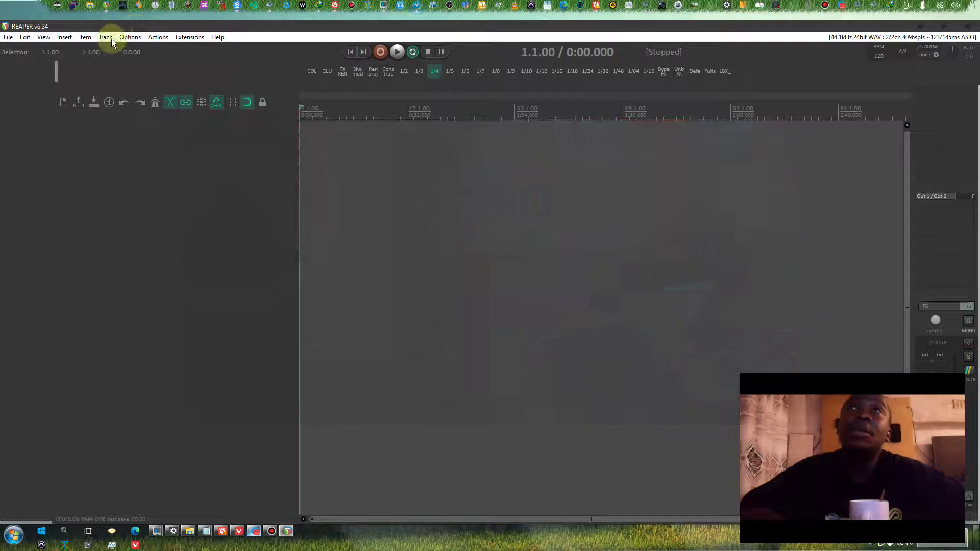
pyautogui.click(129, 37)
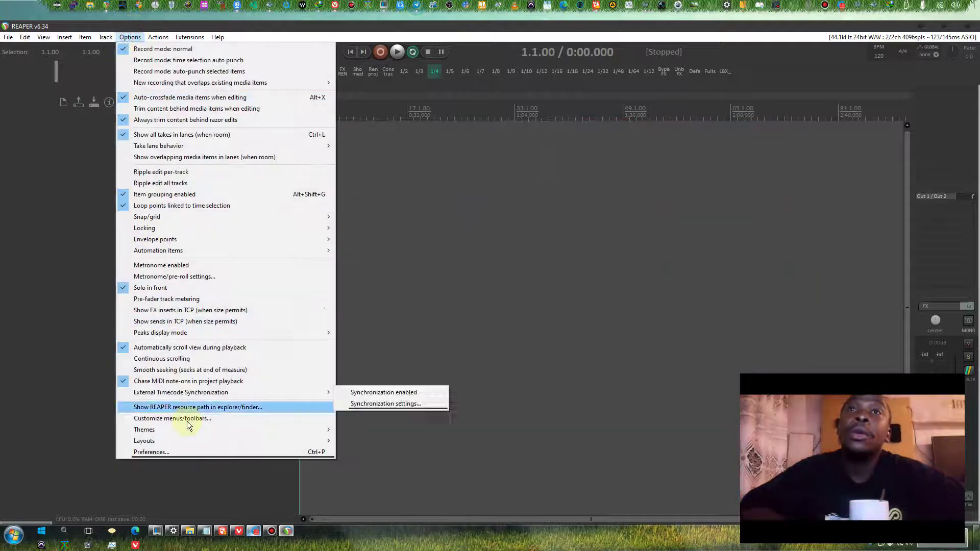
pyautogui.click(151, 451)
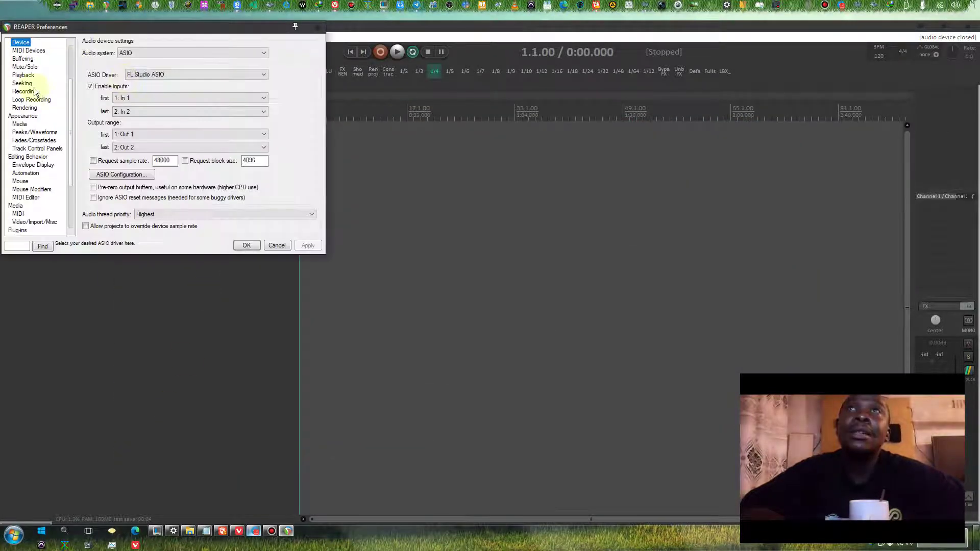
pyautogui.scroll(-2, 45, 97)
pyautogui.scroll(-3, 42, 145)
pyautogui.click(18, 172)
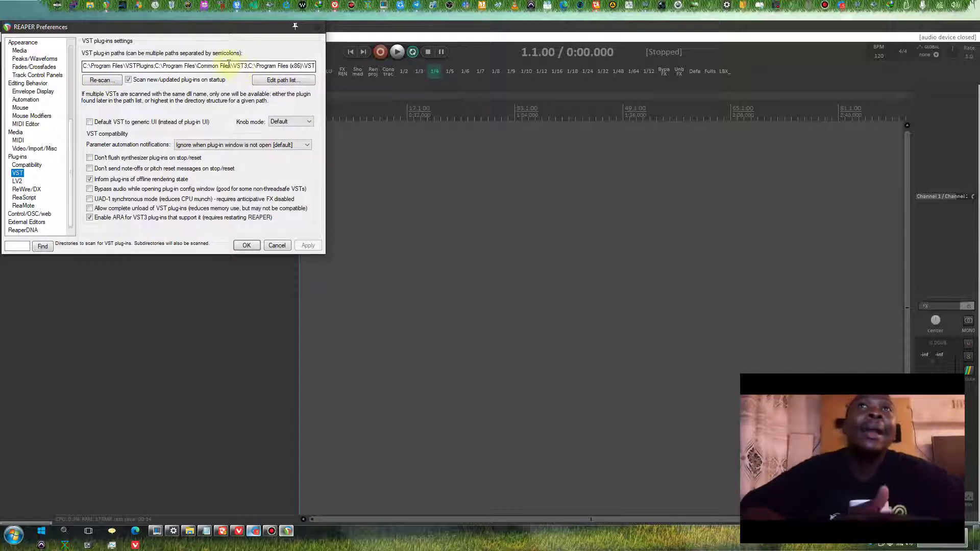
pyautogui.click(22, 164)
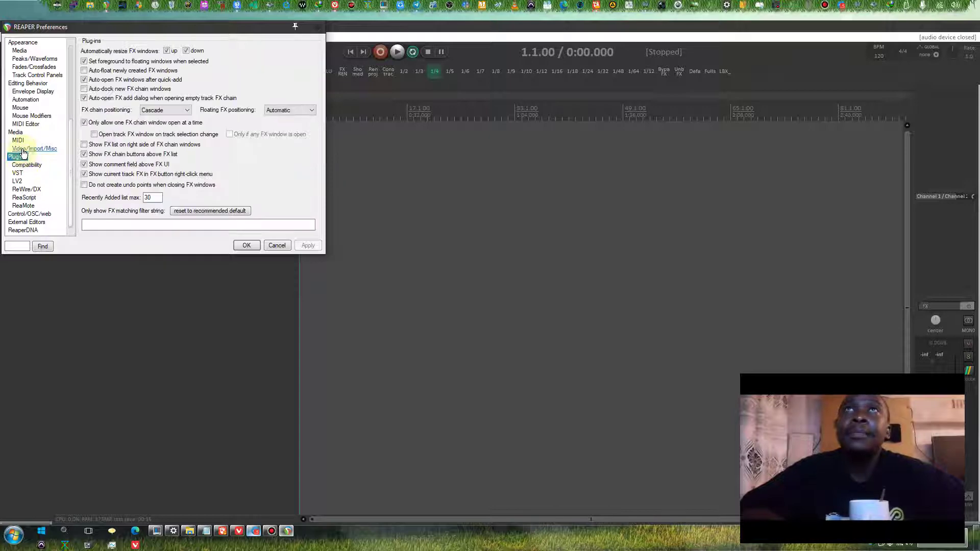
pyautogui.scroll(3, 31, 153)
pyautogui.scroll(3, 31, 138)
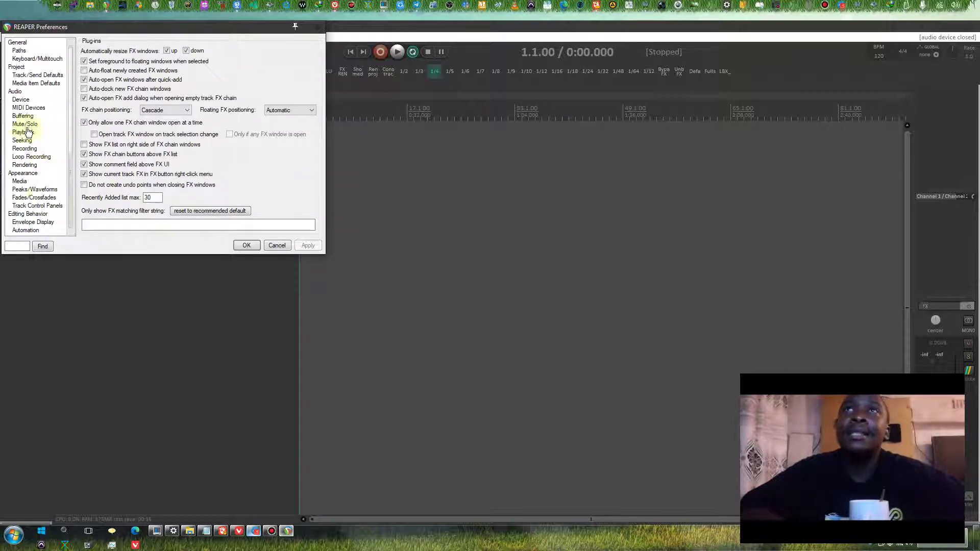
pyautogui.click(316, 28)
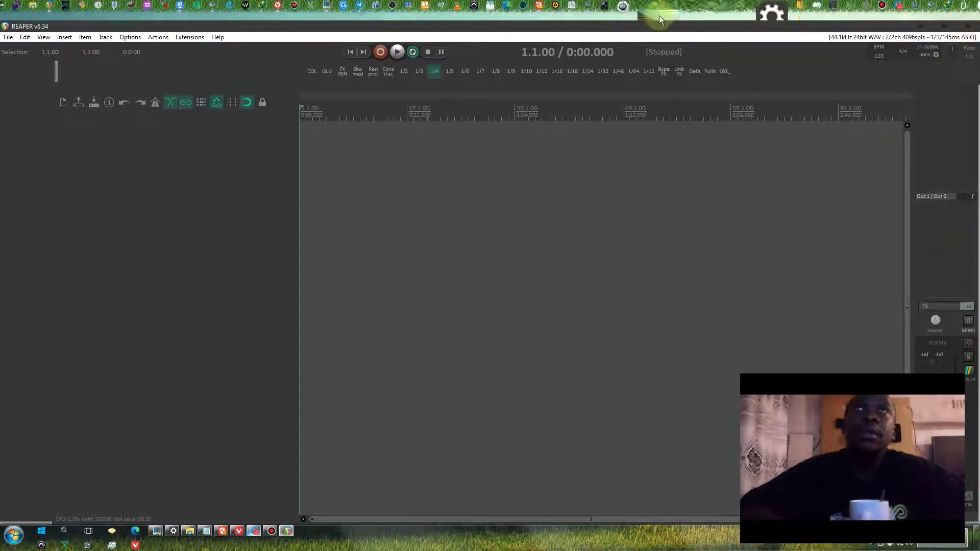
# Briefly check the Google Drive folder, then bring Bandicam's recorder up over REAPER's empty project.
pyautogui.click(239, 532)
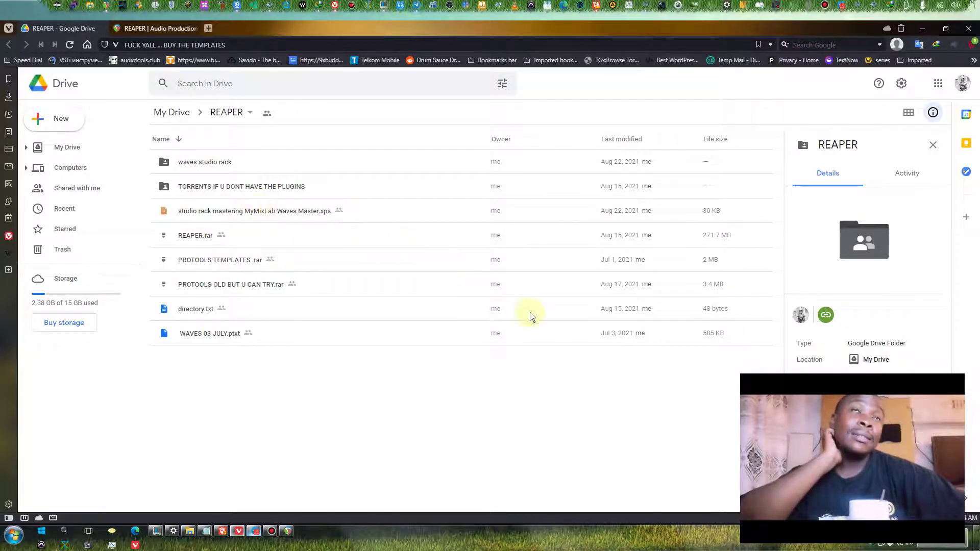
pyautogui.click(932, 28)
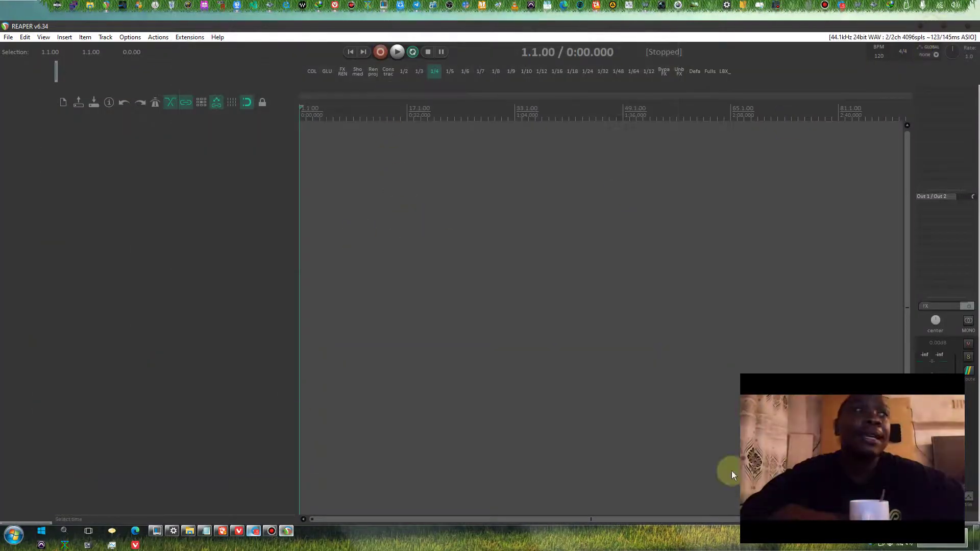
pyautogui.click(271, 532)
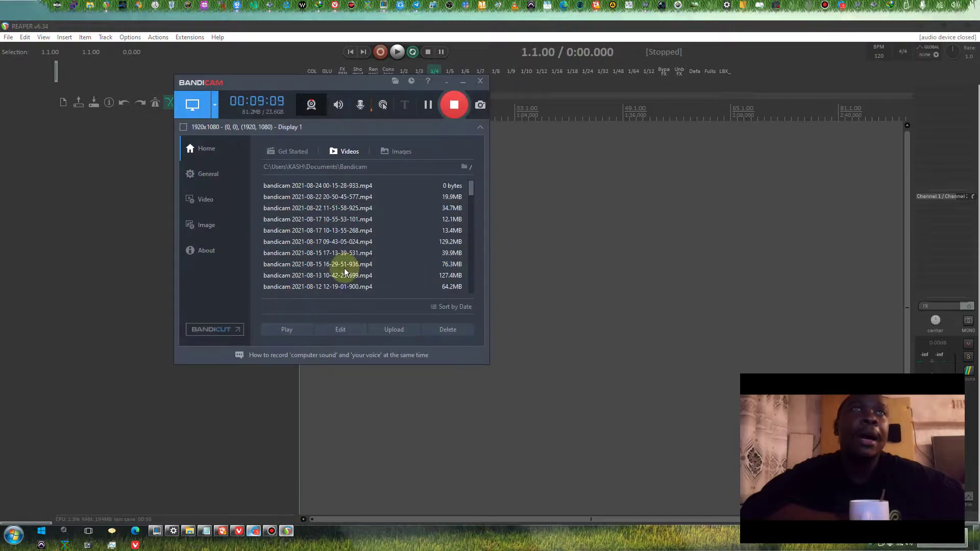